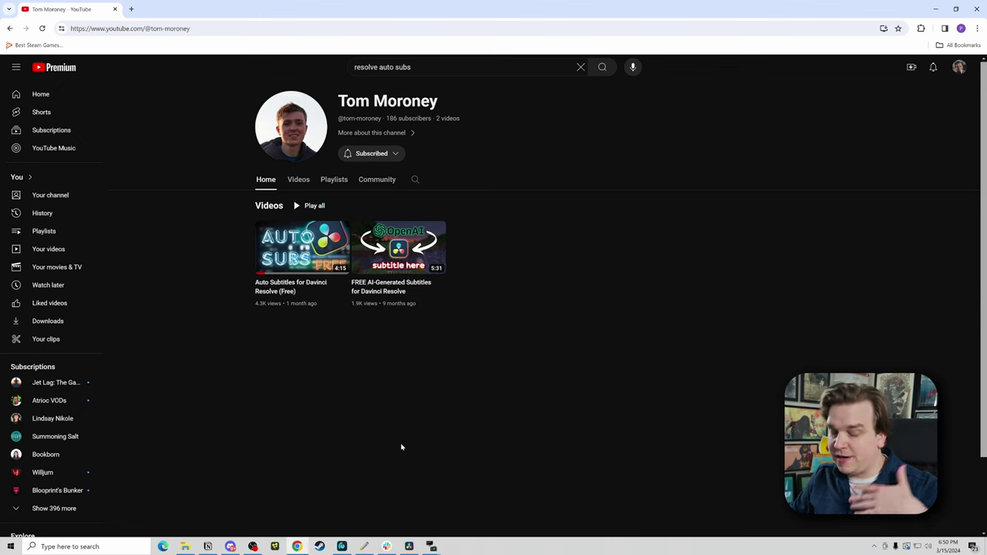
Open and play the 'Auto Subtitles for Davinci Resolve (Free)' video from the channel's Home tab.
{"action": "left_click", "coordinate": [296, 287]}
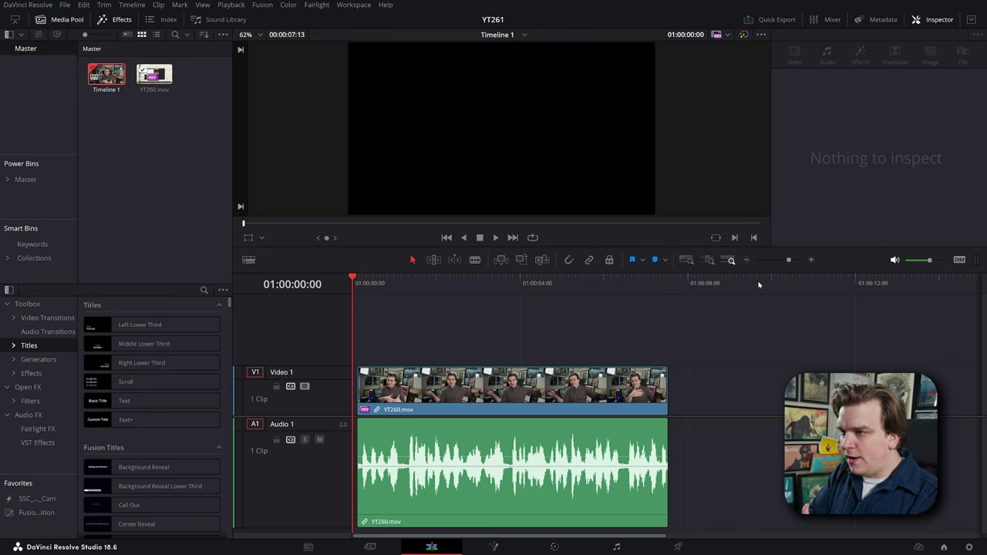
Mute and preview the clip, then place a SubtitlePro title at the start of Video 2 and trim it shorter.
{"action": "left_click", "coordinate": [895, 261]}
{"action": "key", "text": "space"}
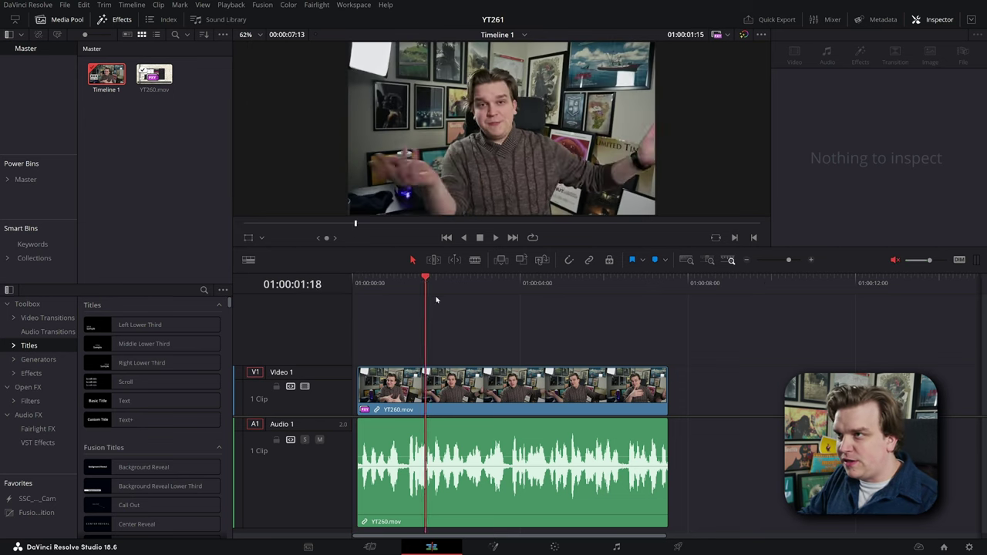
{"action": "left_click", "coordinate": [610, 389]}
{"action": "left_click", "coordinate": [34, 373]}
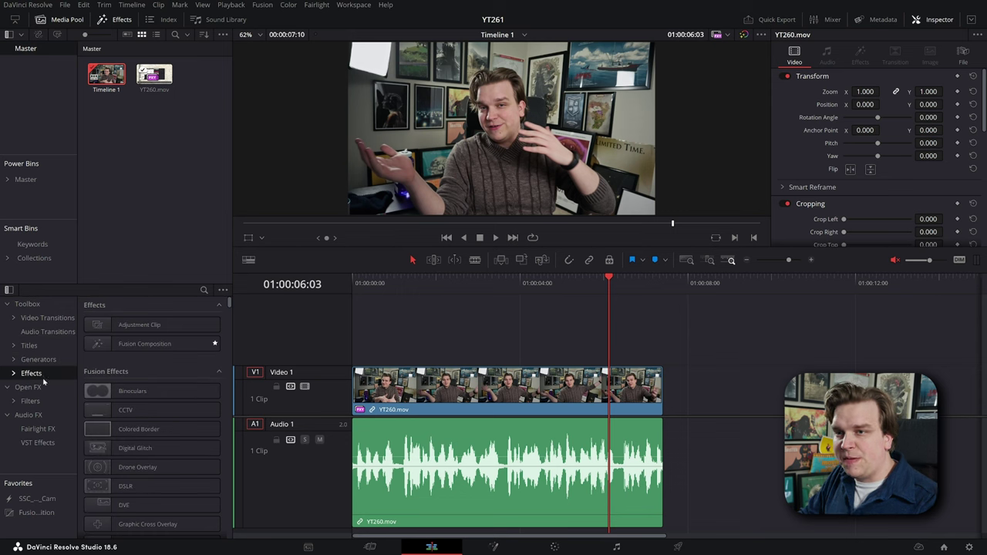
{"action": "left_click", "coordinate": [30, 346]}
{"action": "scroll", "coordinate": [186, 397], "scroll_direction": "down", "scroll_amount": 10}
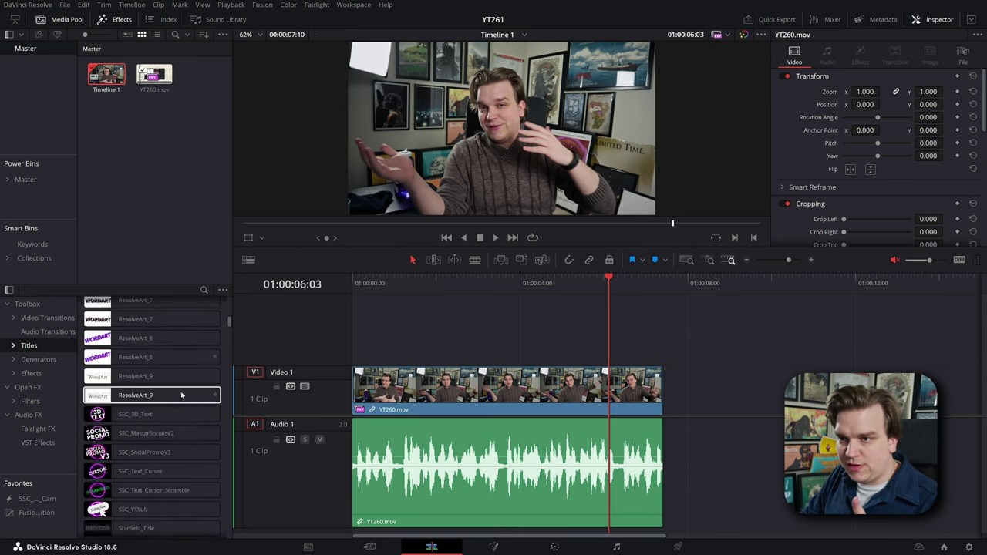
{"action": "scroll", "coordinate": [185, 400], "scroll_direction": "up", "scroll_amount": 2}
{"action": "left_click_drag", "start_coordinate": [151, 405], "coordinate": [360, 343]}
{"action": "left_click_drag", "start_coordinate": [559, 344], "coordinate": [417, 344]}
Set the title's AnimLength to 3 and drag the HEY text down to Y position -396.
{"action": "mouse_move", "coordinate": [378, 283]}
{"action": "left_mouse_down"}
{"action": "mouse_move", "coordinate": [354, 283]}
{"action": "mouse_move", "coordinate": [378, 283]}
{"action": "left_mouse_up"}
{"action": "left_click", "coordinate": [926, 115]}
{"action": "left_click", "coordinate": [948, 157]}
{"action": "type", "text": "3"}
{"action": "key", "text": "Tab"}
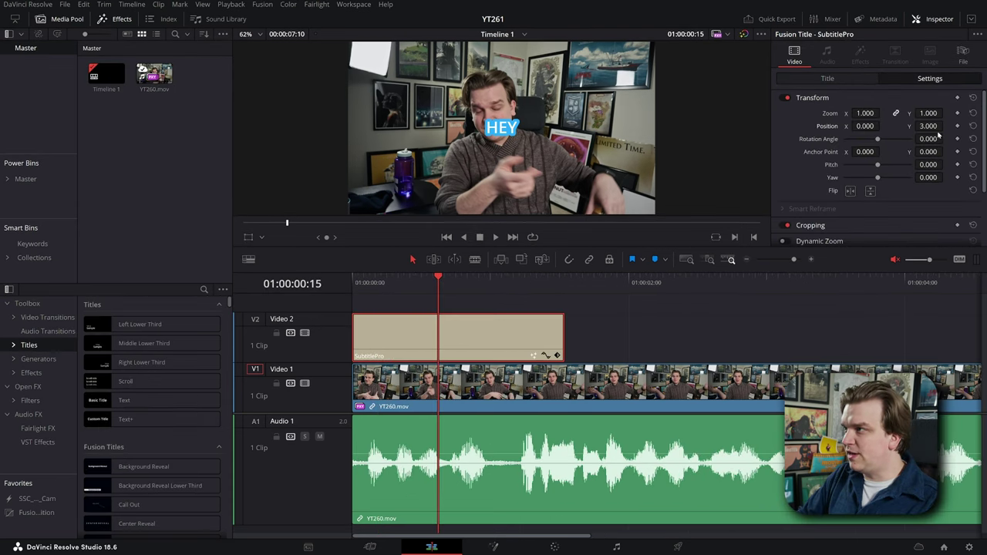
{"action": "left_click_drag", "start_coordinate": [502, 131], "coordinate": [502, 287]}
Raise the title's Shake Speed from 5.0 to 8.0 and Shake Strength from 0.1 to 0.2, previewing the animation.
{"action": "left_click", "coordinate": [391, 284]}
{"action": "key", "text": "space"}
{"action": "left_click", "coordinate": [391, 284]}
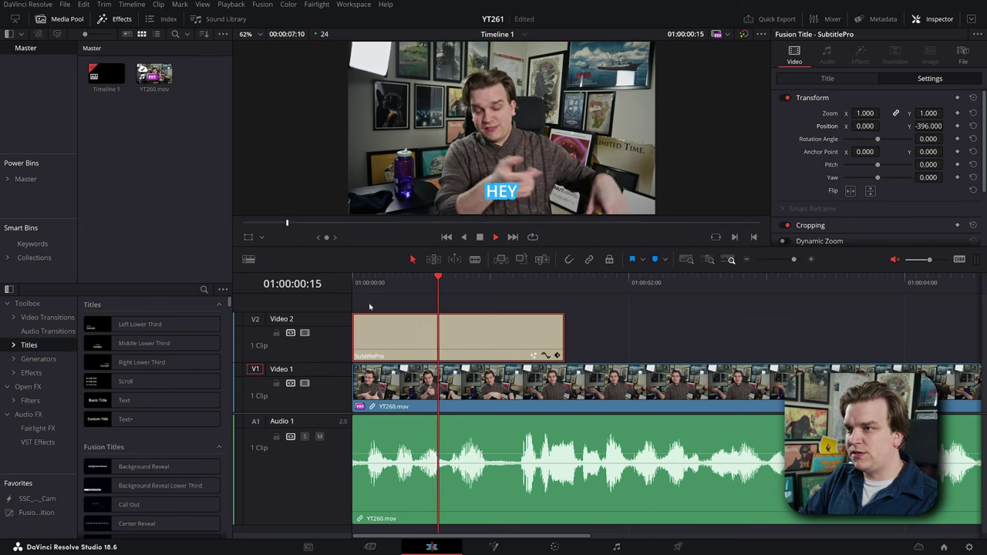
{"action": "left_click", "coordinate": [391, 283]}
{"action": "left_click", "coordinate": [828, 78]}
{"action": "scroll", "coordinate": [887, 197], "scroll_direction": "down", "scroll_amount": 5}
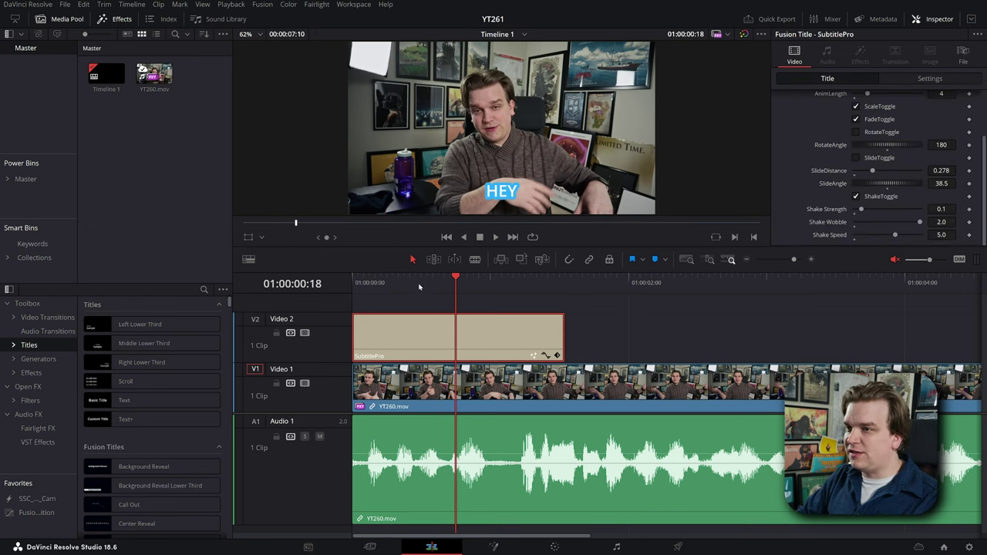
{"action": "key", "text": "Home"}
{"action": "key", "text": "space"}
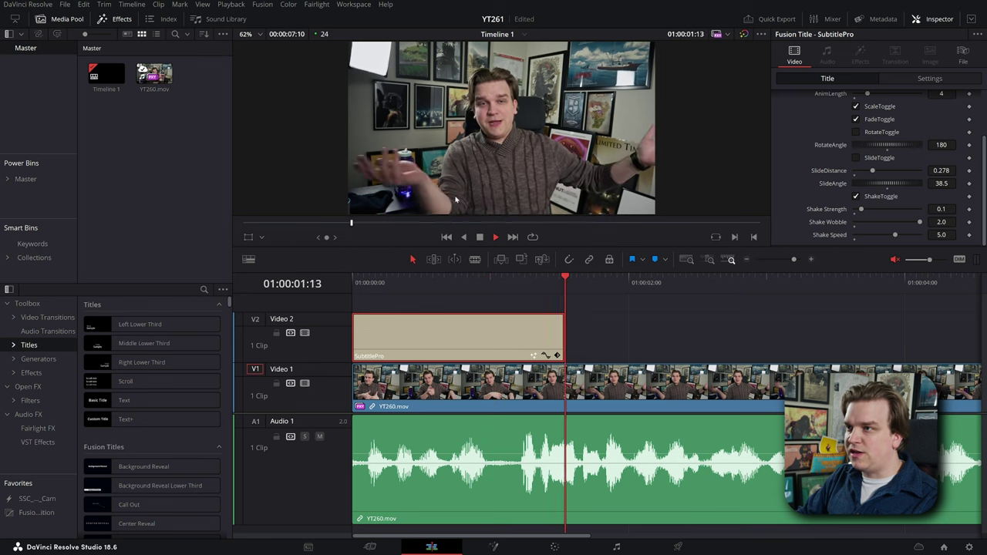
{"action": "key", "text": "space"}
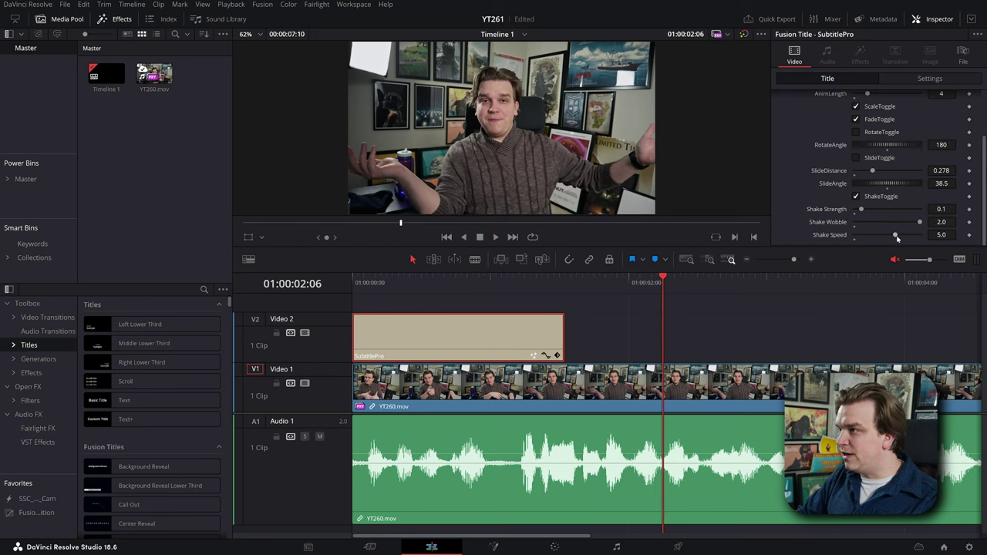
{"action": "left_click_drag", "start_coordinate": [895, 234], "coordinate": [920, 236]}
{"action": "key", "text": "Home"}
{"action": "key", "text": "space"}
{"action": "left_click_drag", "start_coordinate": [893, 209], "coordinate": [899, 209]}
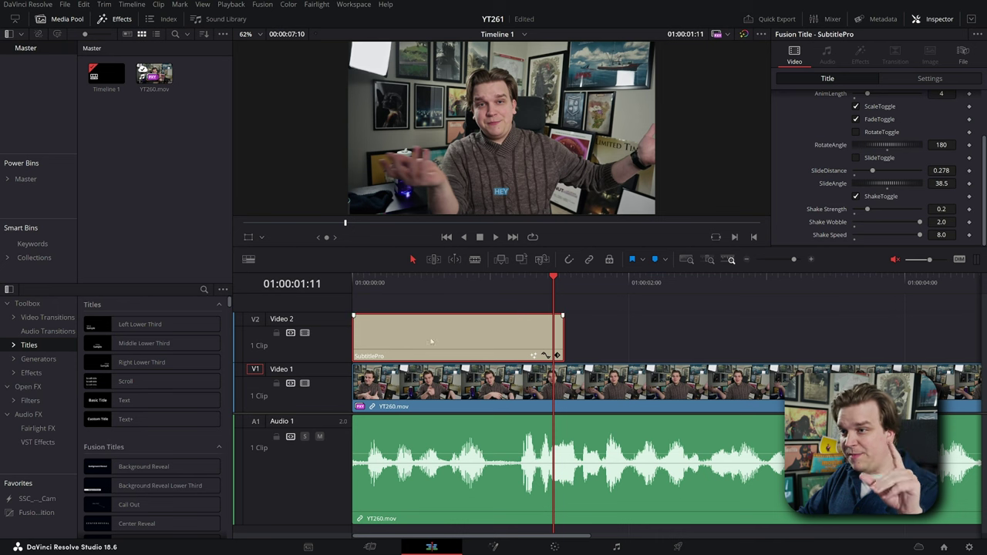
Save the styled title to the Media Pool as SubtitlePro and delete it from Video 2.
{"action": "left_click_drag", "start_coordinate": [427, 341], "coordinate": [139, 154]}
{"action": "double_click", "coordinate": [108, 75]}
{"action": "left_click", "coordinate": [502, 336]}
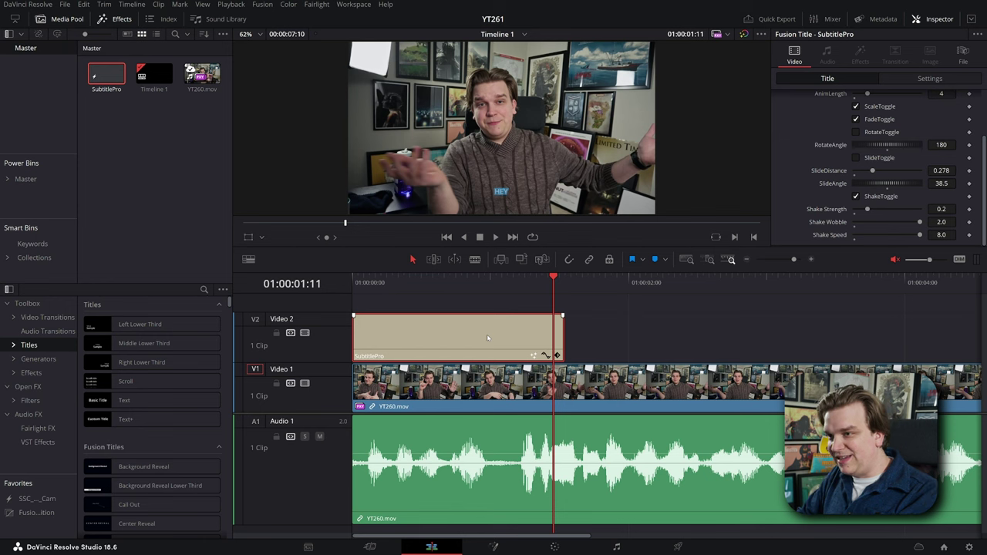
{"action": "key", "text": "Delete"}
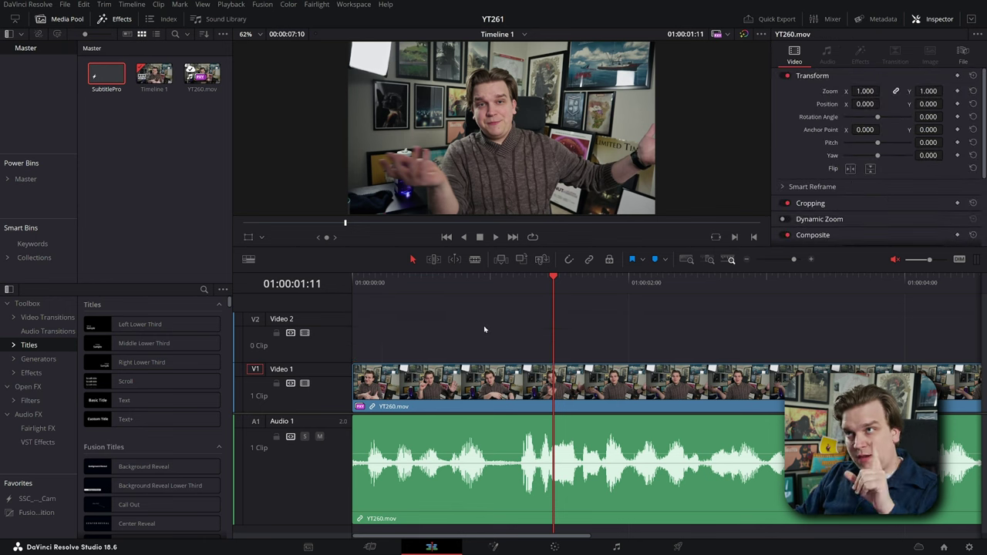
Run the auto-subs script from Workspace > Scripts to bring up the AutoSubs window.
{"action": "left_click", "coordinate": [353, 4]}
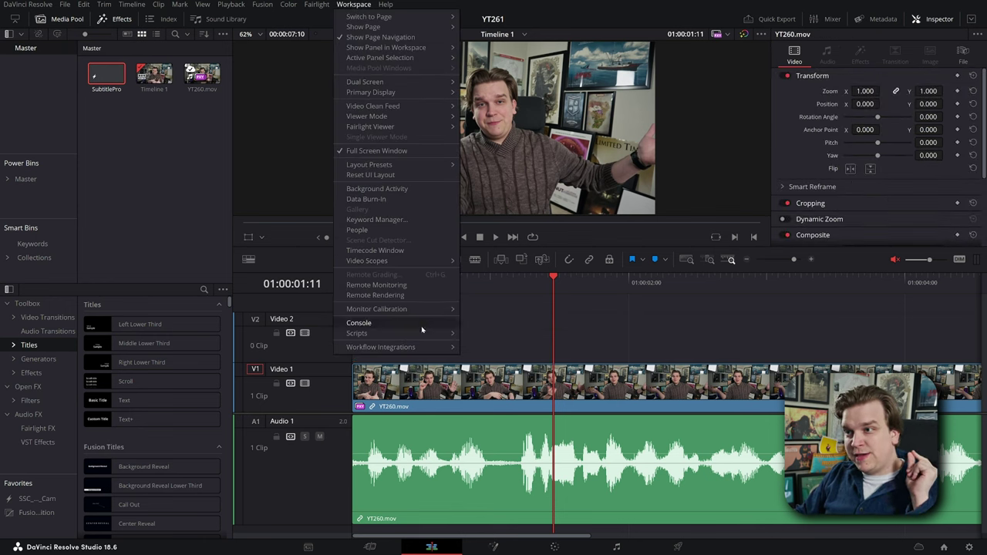
{"action": "mouse_move", "coordinate": [414, 333]}
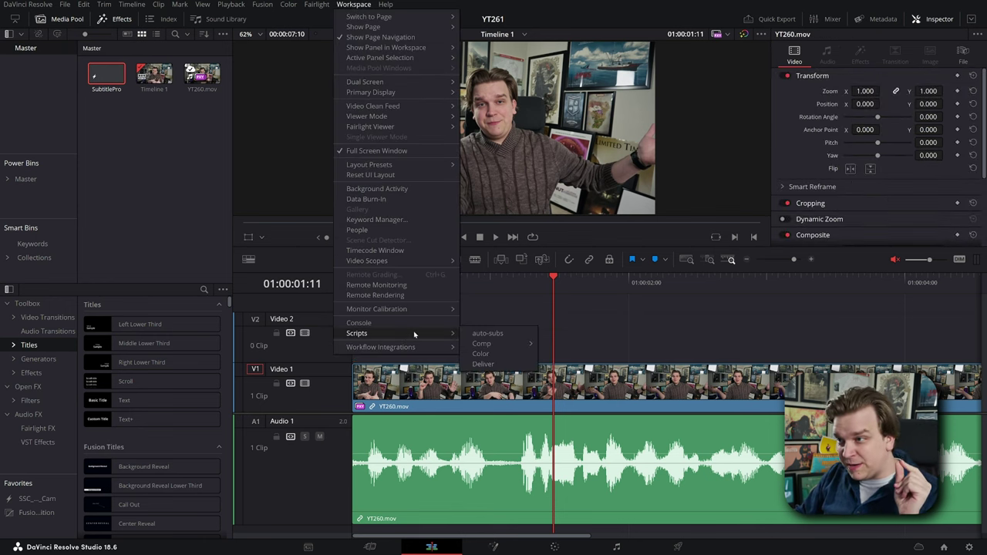
{"action": "left_click", "coordinate": [495, 334]}
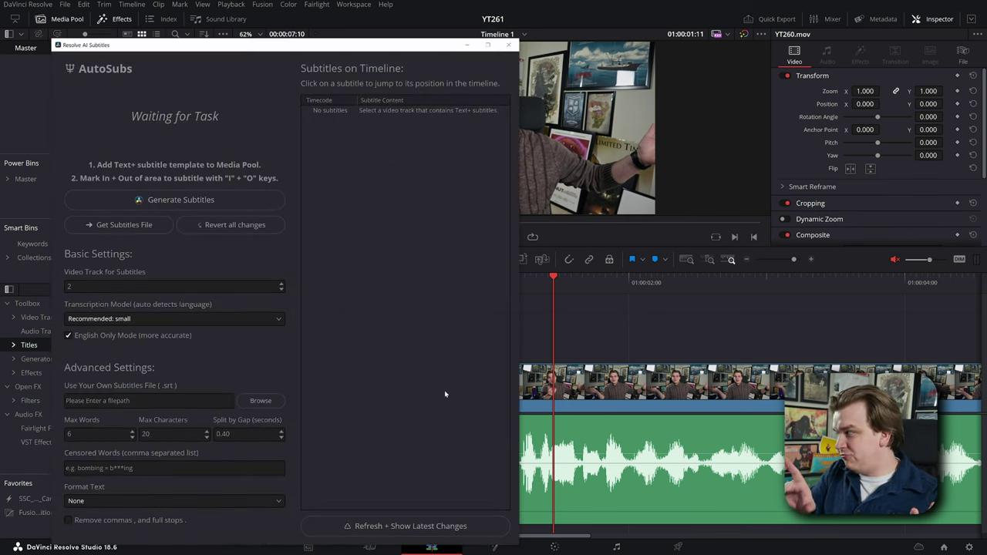
In AutoSubs, keep the Recommended: small model, set Max Words to 4, and choose ALL UPPERCASE text.
{"action": "left_click_drag", "start_coordinate": [122, 47], "coordinate": [128, 24]}
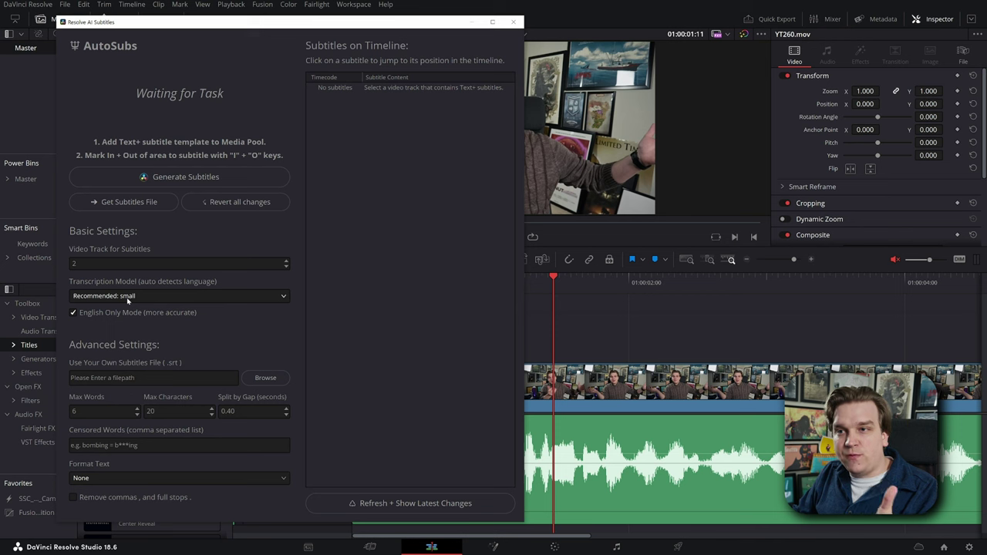
{"action": "left_click", "coordinate": [225, 302]}
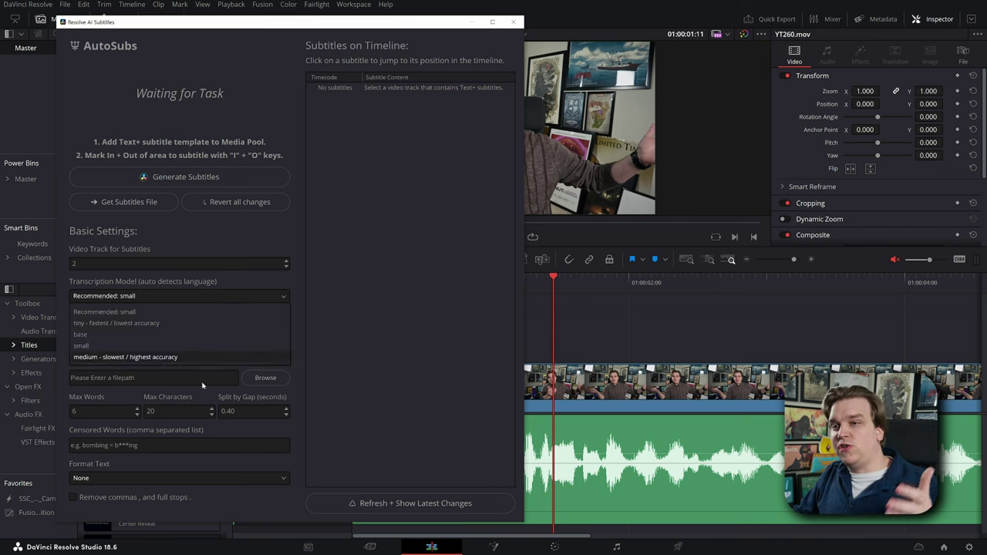
{"action": "left_click", "coordinate": [193, 312]}
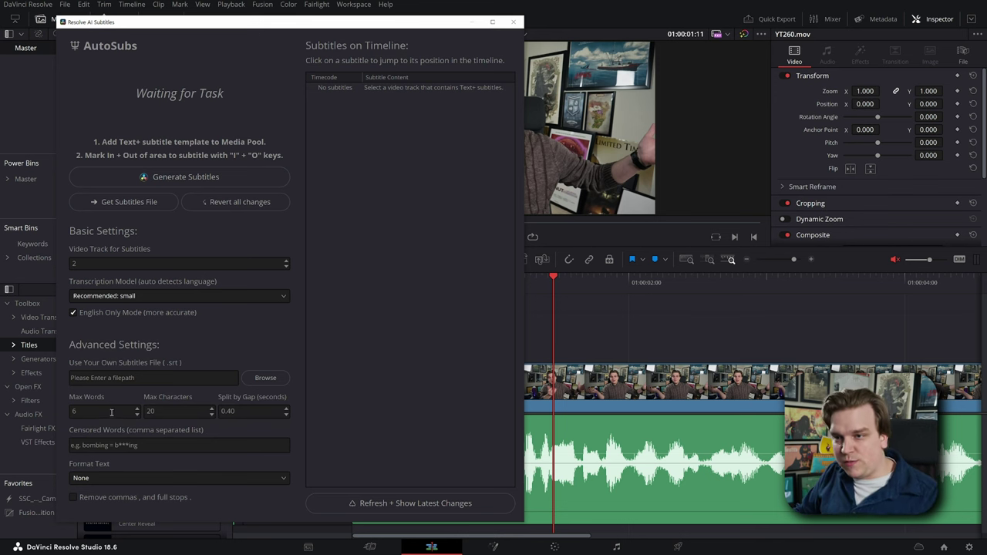
{"action": "left_click", "coordinate": [138, 416]}
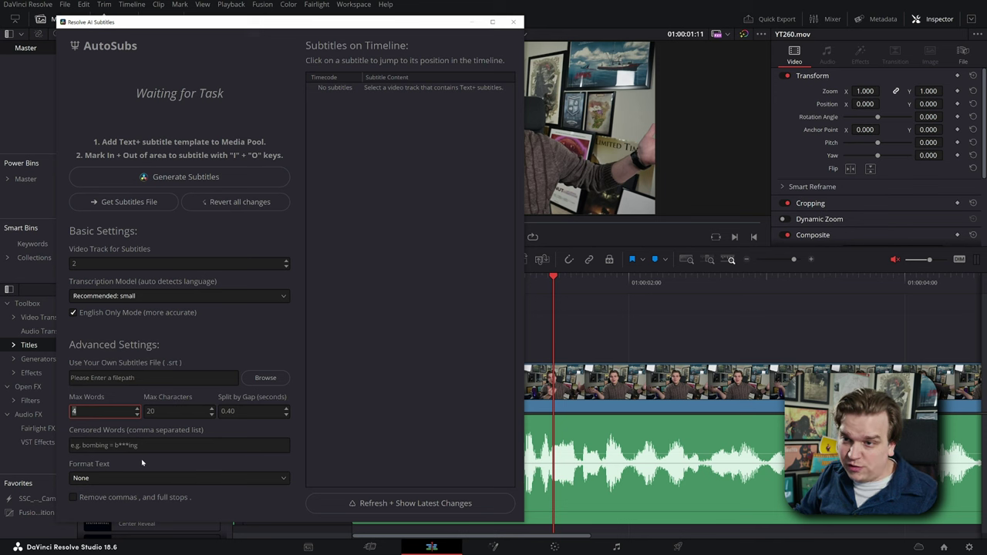
{"action": "left_click", "coordinate": [111, 480]}
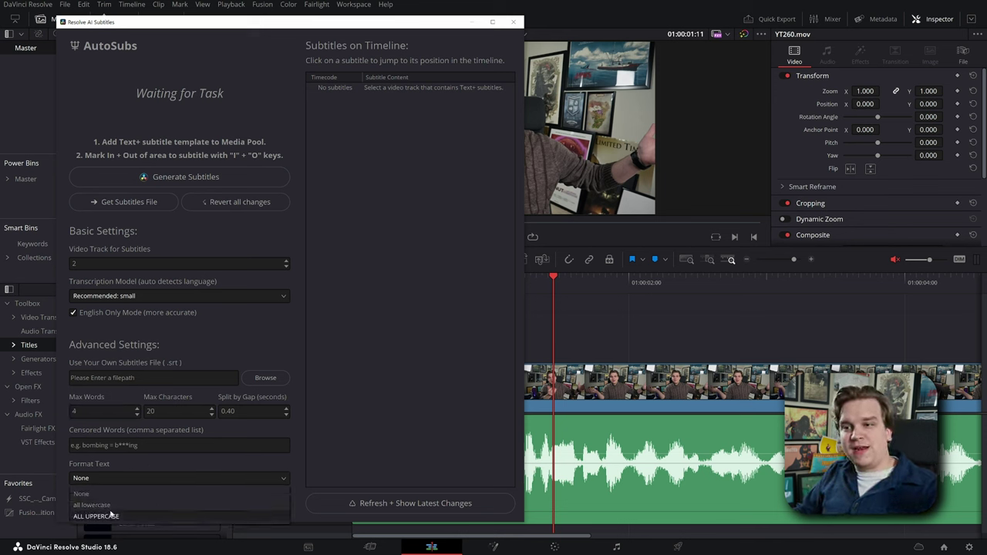
{"action": "left_click", "coordinate": [106, 515]}
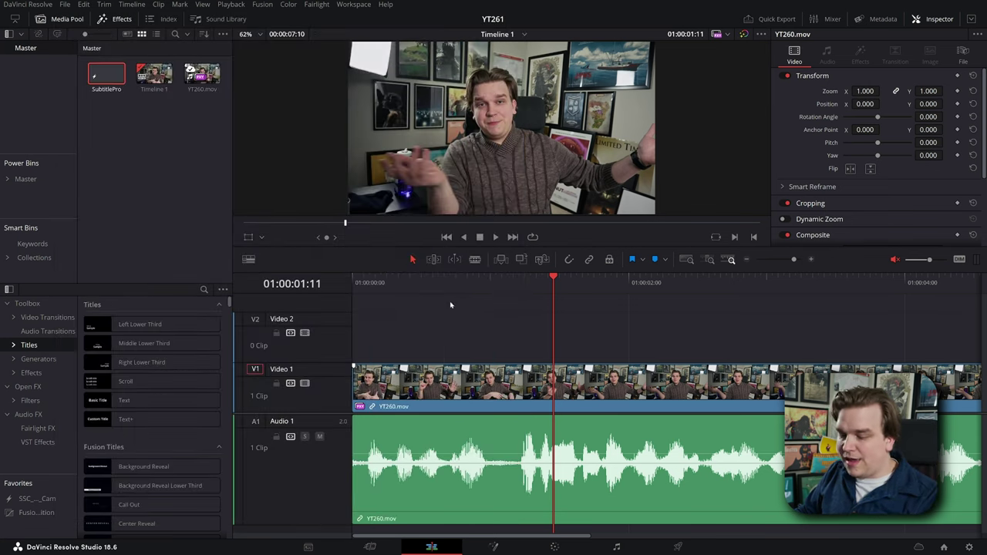
Scrub to the clip end and Generate Subtitles, moving AutoSubs aside to watch the audio.mov render job.
{"action": "scroll", "coordinate": [463, 320], "scroll_direction": "down", "scroll_amount": 5}
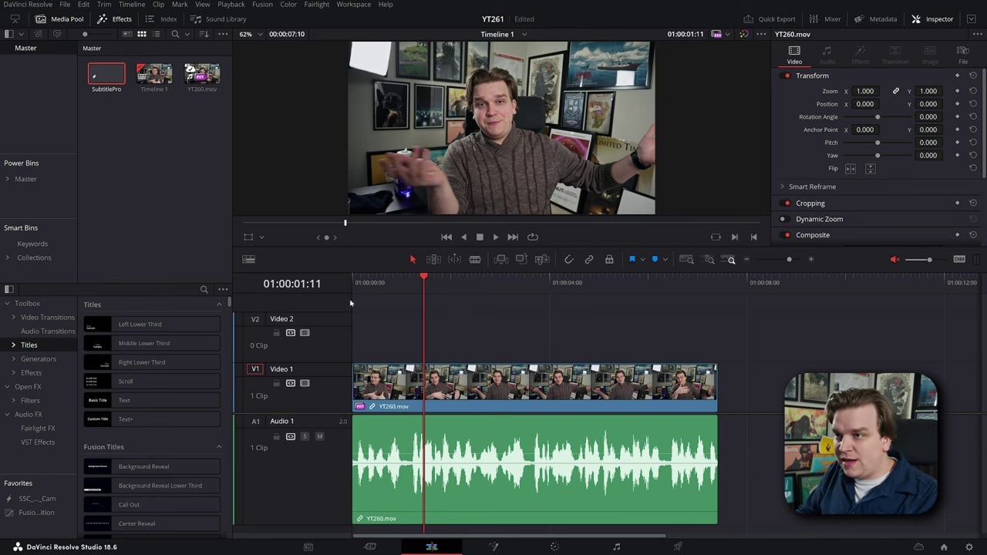
{"action": "left_click_drag", "start_coordinate": [358, 287], "coordinate": [723, 294]}
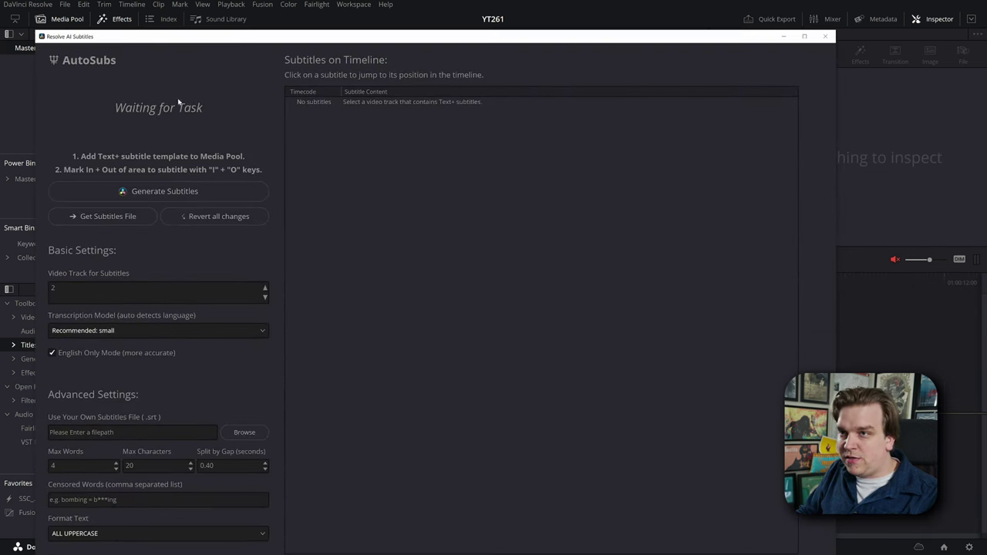
{"action": "left_click", "coordinate": [149, 192]}
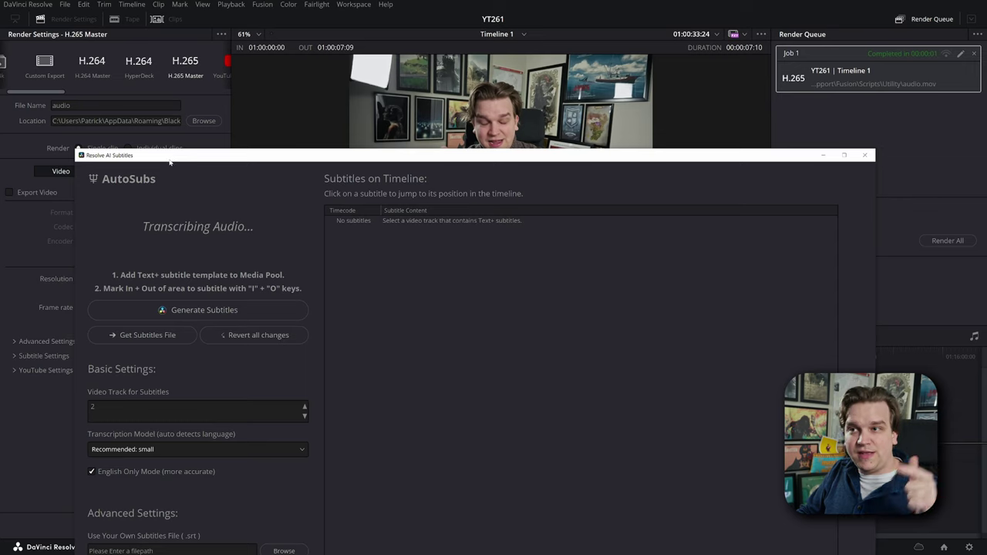
{"action": "left_click_drag", "start_coordinate": [170, 162], "coordinate": [124, 90]}
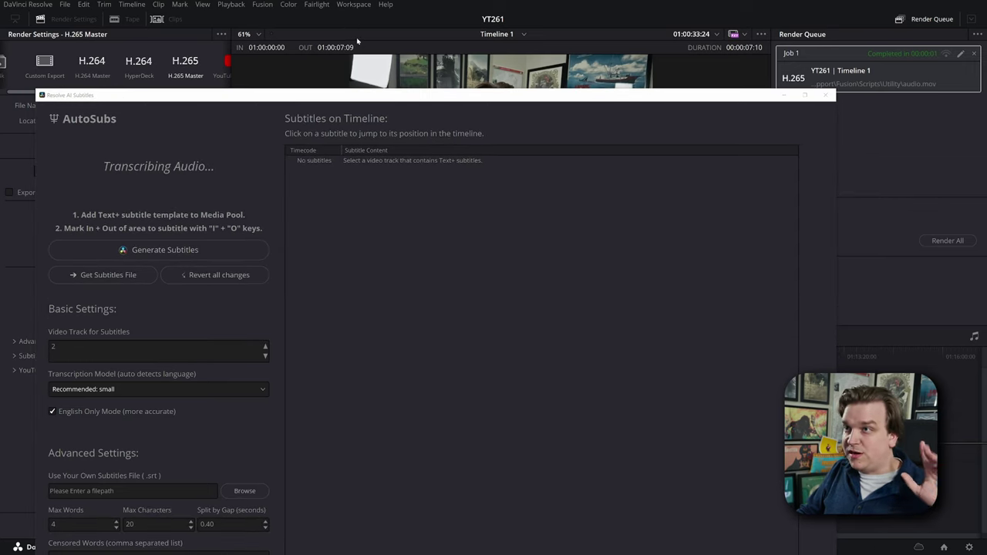
{"action": "left_click_drag", "start_coordinate": [462, 103], "coordinate": [986, 152]}
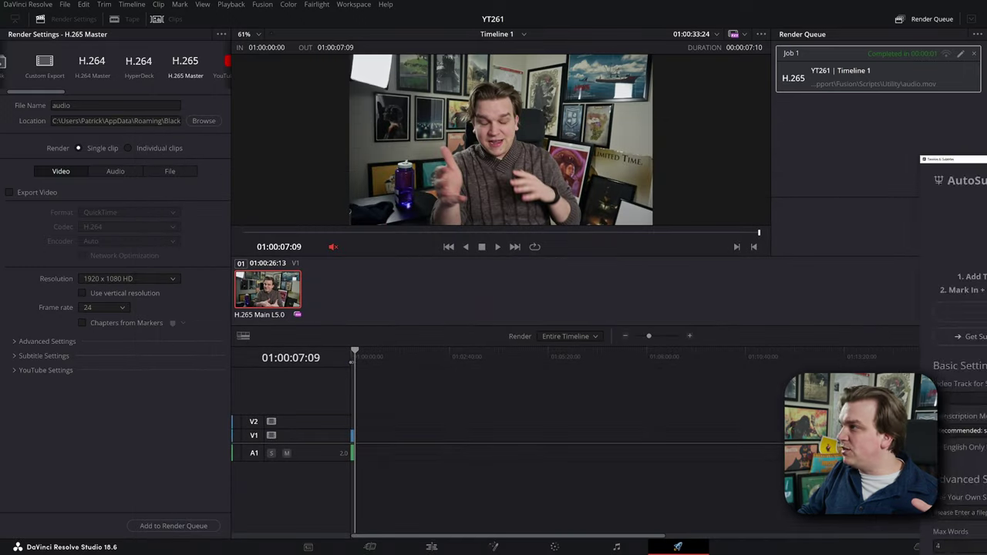
Open the scripting console from Workspace and move it aside to reveal the ten caption clips on Video 2.
{"action": "left_click", "coordinate": [357, 5]}
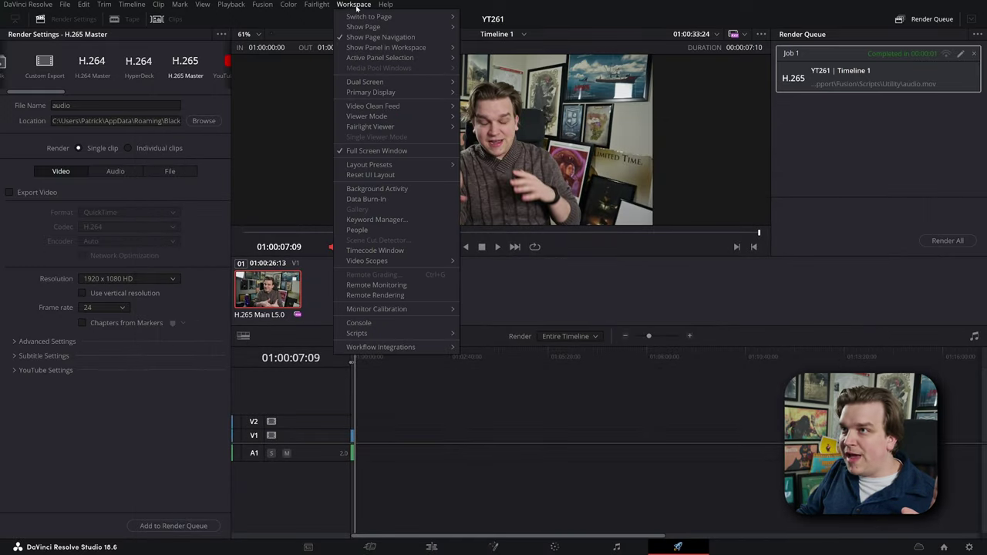
{"action": "left_click", "coordinate": [375, 324]}
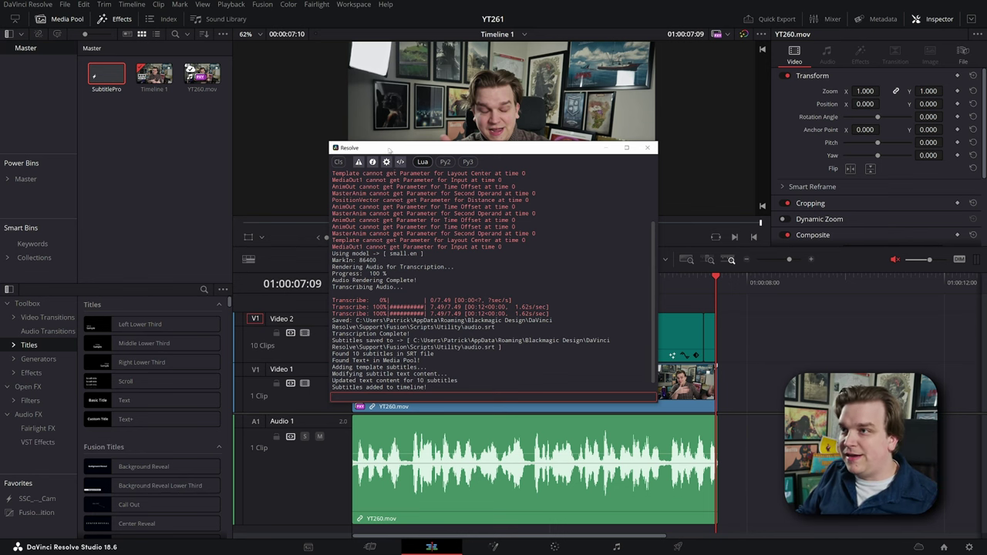
{"action": "left_click_drag", "start_coordinate": [494, 147], "coordinate": [685, 56]}
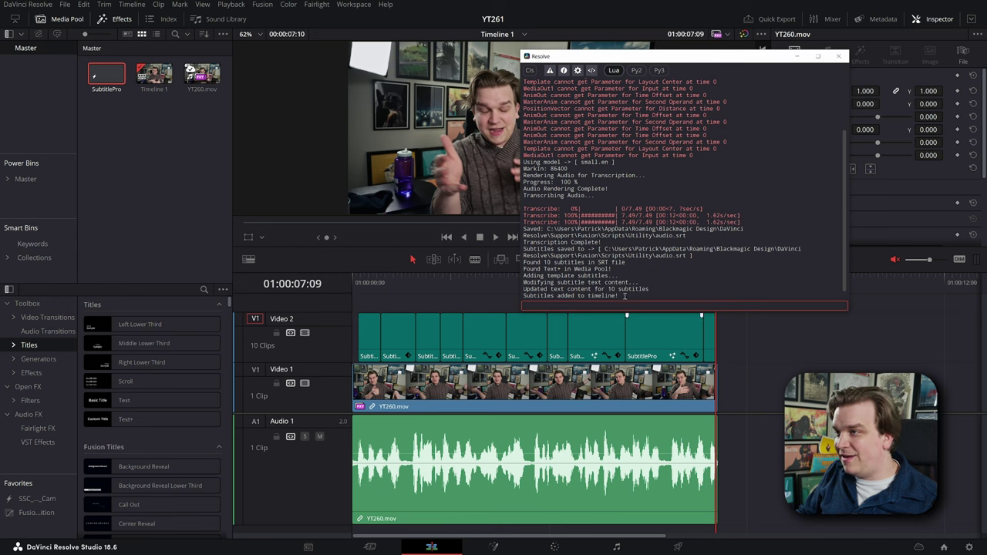
Close the console and turn off the Out animation on the first SubtitlePro caption.
{"action": "left_click", "coordinate": [839, 56]}
{"action": "left_click", "coordinate": [388, 283]}
{"action": "key", "text": "Home"}
{"action": "key", "text": "space"}
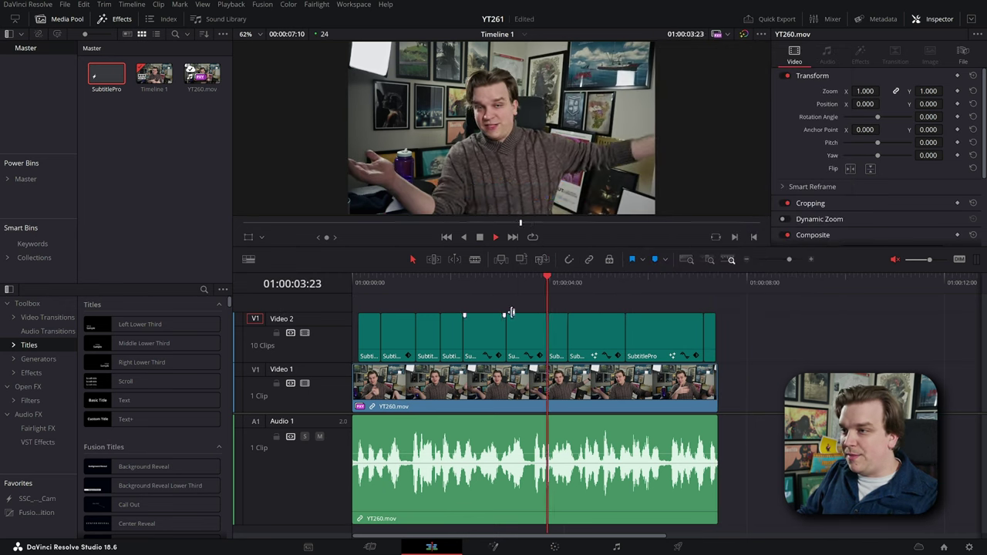
{"action": "left_click", "coordinate": [370, 337]}
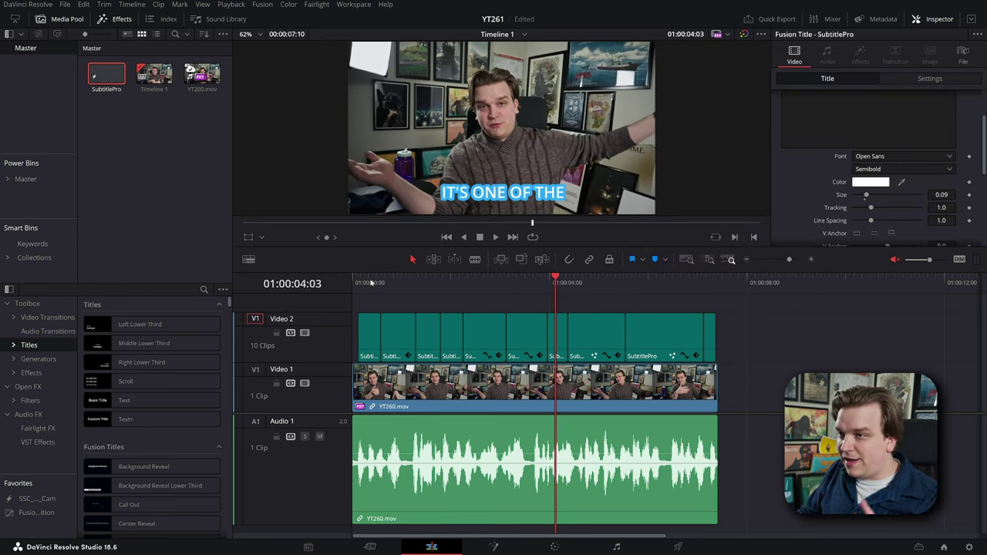
{"action": "left_click", "coordinate": [370, 337]}
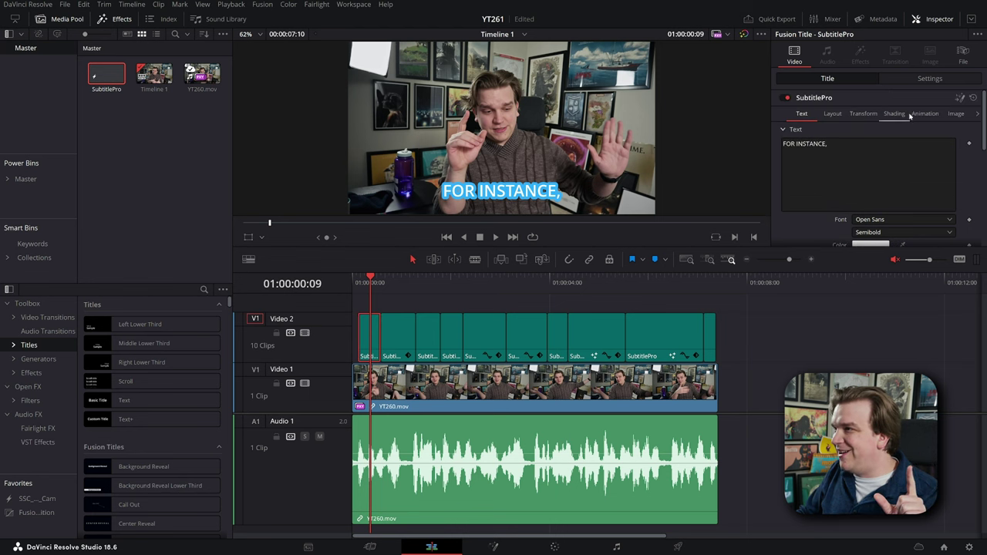
{"action": "left_click", "coordinate": [926, 116]}
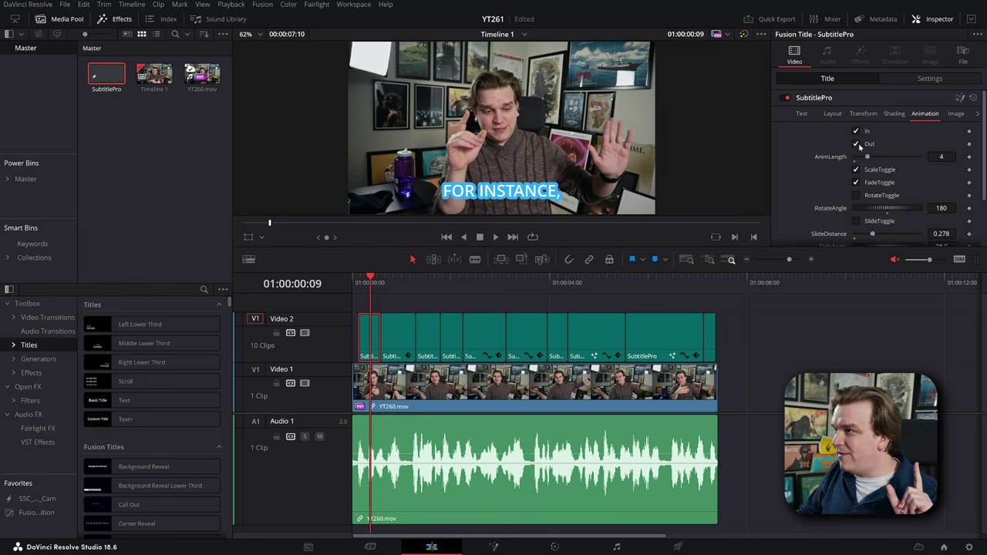
{"action": "key", "text": "space"}
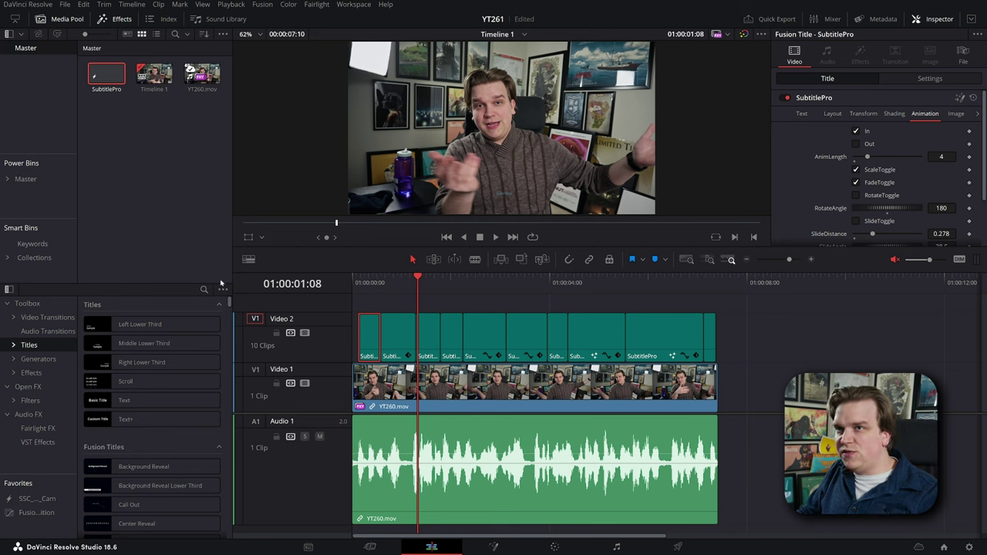
Unmute the timeline audio and replay it from the start to review the uppercase captions.
{"action": "double_click", "coordinate": [115, 81]}
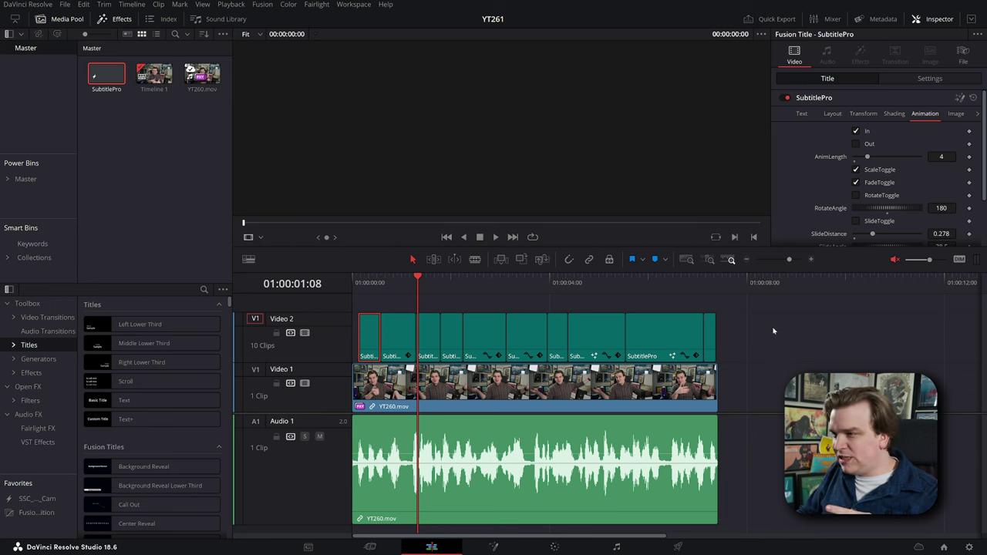
{"action": "left_click", "coordinate": [800, 352]}
{"action": "key", "text": "space"}
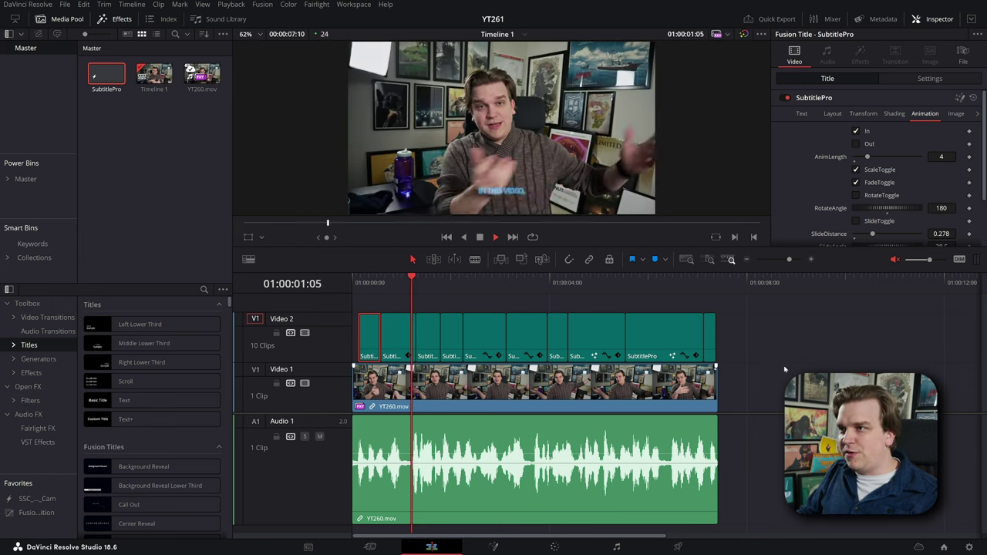
{"action": "key", "text": "space"}
{"action": "left_click", "coordinate": [895, 259]}
{"action": "key", "text": "Home"}
{"action": "key", "text": "space"}
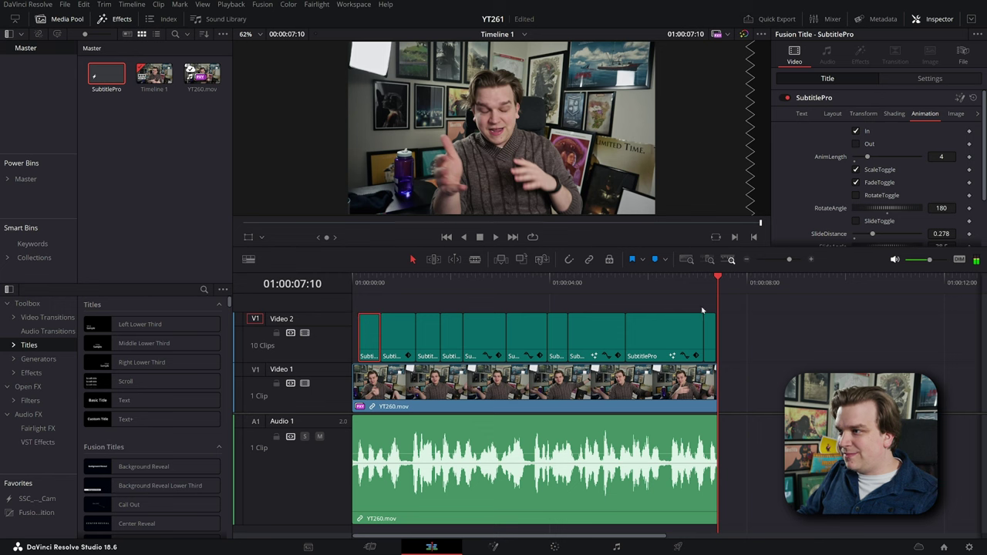
Zoom to the final captions and delete 'MR.' from the RESOLVE EVER BY MR. caption text.
{"action": "left_click_drag", "start_coordinate": [713, 284], "coordinate": [710, 285]}
{"action": "left_click", "coordinate": [715, 335]}
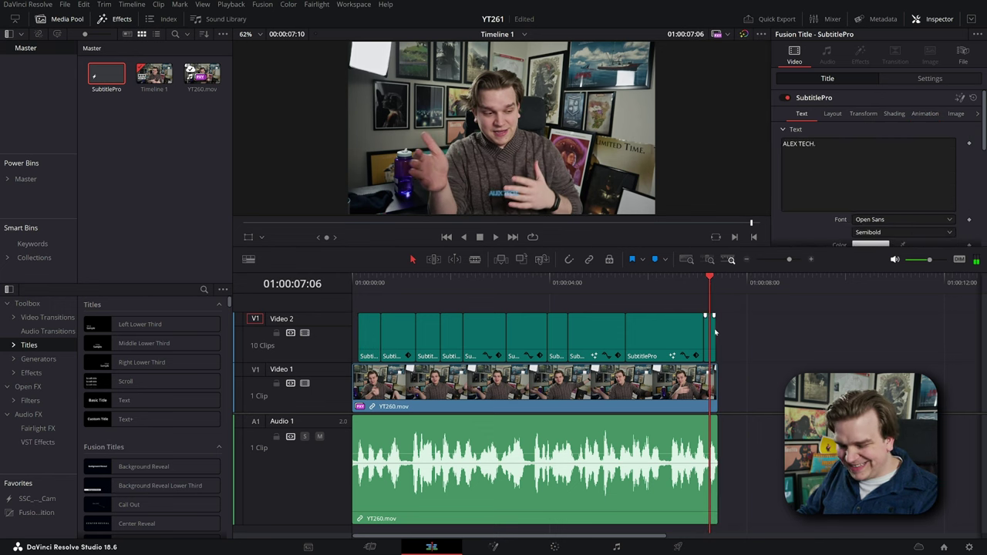
{"action": "left_click", "coordinate": [899, 284]}
{"action": "left_click", "coordinate": [740, 284]}
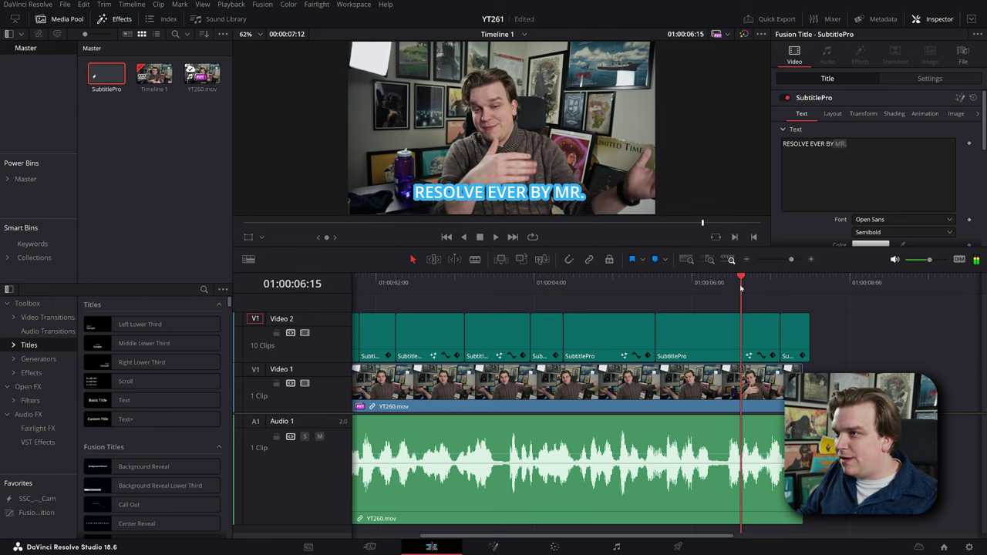
{"action": "left_click", "coordinate": [741, 332]}
{"action": "left_click", "coordinate": [831, 147]}
{"action": "left_click_drag", "start_coordinate": [831, 147], "coordinate": [848, 153]}
{"action": "key", "text": "BackSpace"}
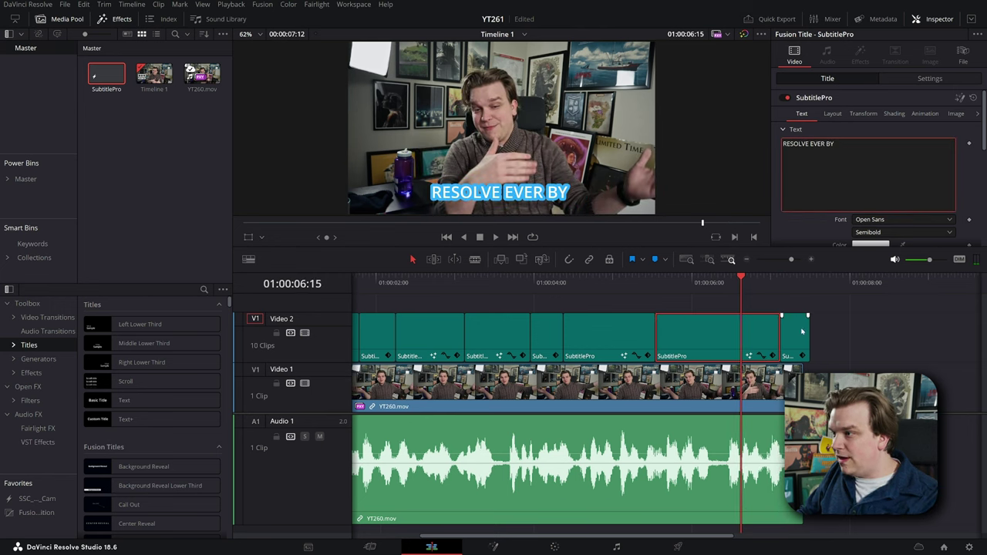
Add 'MR.' to the start of the final caption and shorten the RESOLVE EVER BY clip's end.
{"action": "left_click", "coordinate": [801, 332]}
{"action": "left_click", "coordinate": [793, 162]}
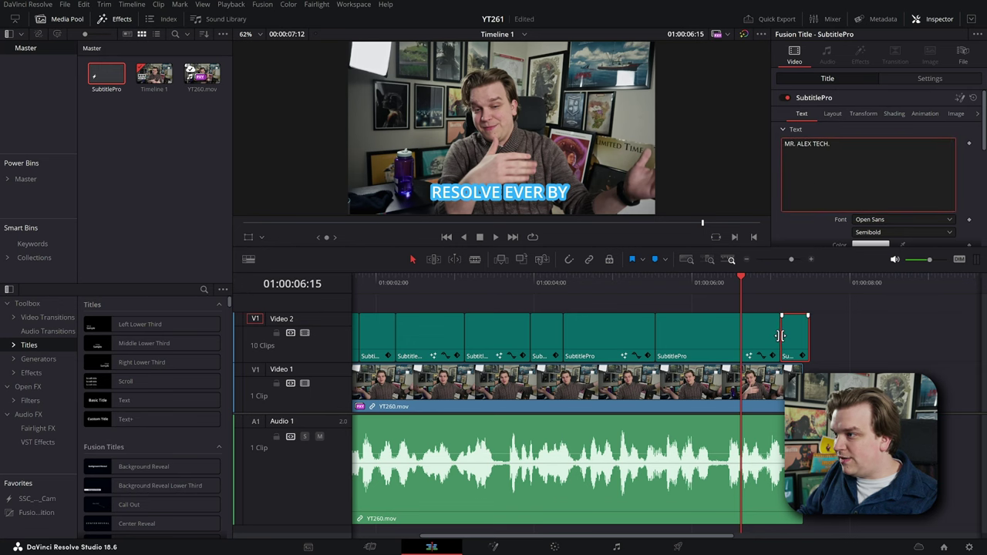
{"action": "left_click_drag", "start_coordinate": [781, 337], "coordinate": [761, 338]}
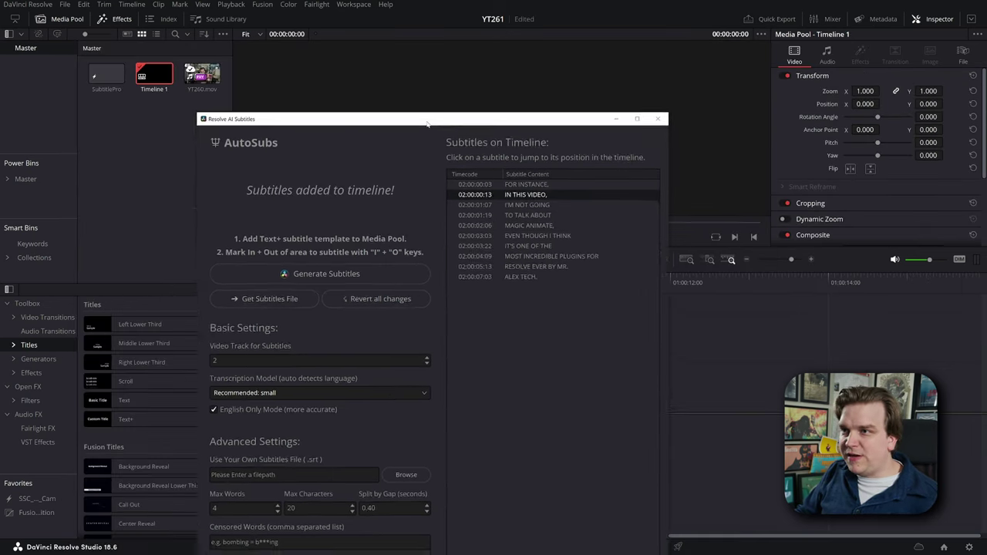
Jump through AutoSubs' listed captions (MAGIC ANIMATE, I'M NOT GOING, FOR INSTANCE, IN THIS VIDEO), ending on MOST INCREDIBLE PLUGINS FOR.
{"action": "left_click", "coordinate": [750, 183]}
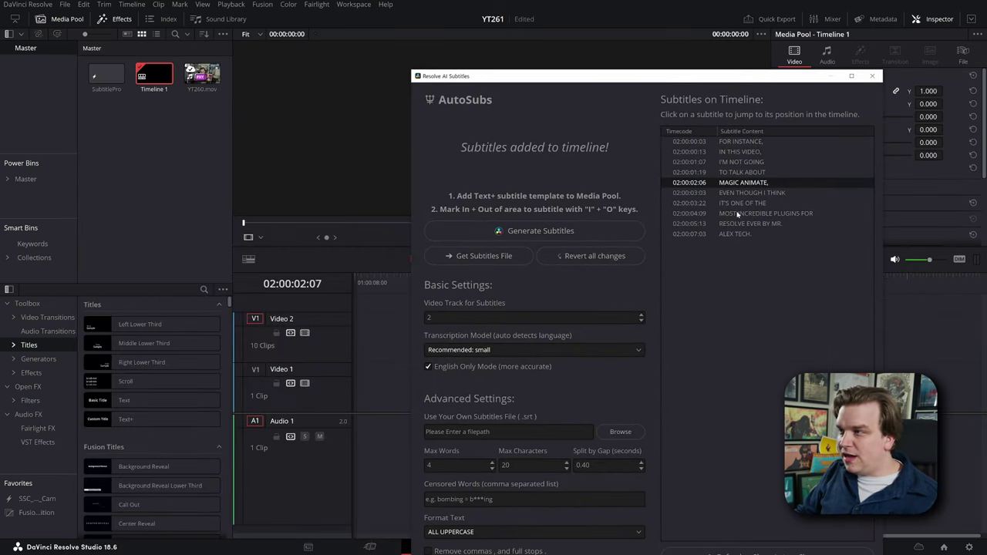
{"action": "left_click", "coordinate": [738, 214]}
{"action": "left_click", "coordinate": [738, 182]}
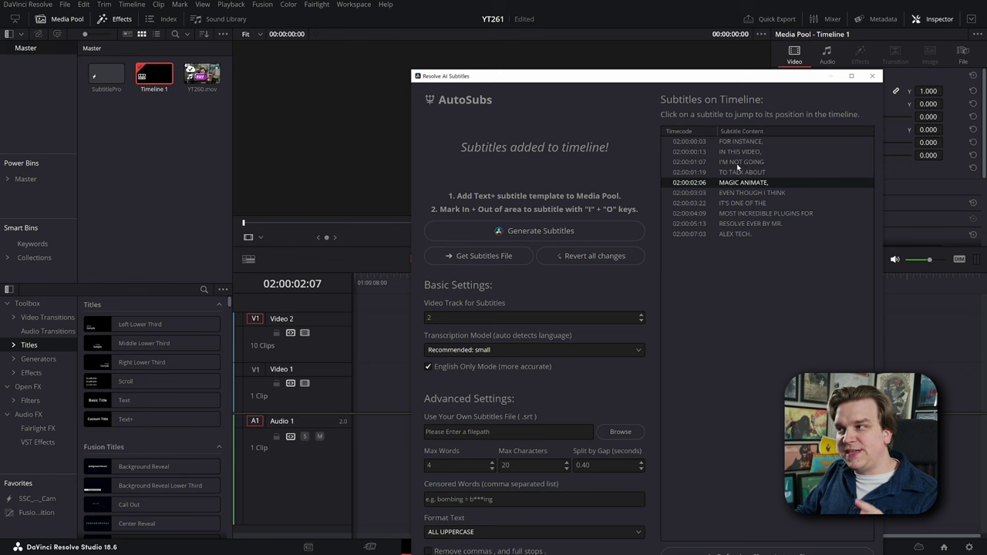
{"action": "left_click", "coordinate": [738, 163]}
{"action": "left_click", "coordinate": [736, 142]}
{"action": "left_click", "coordinate": [734, 152]}
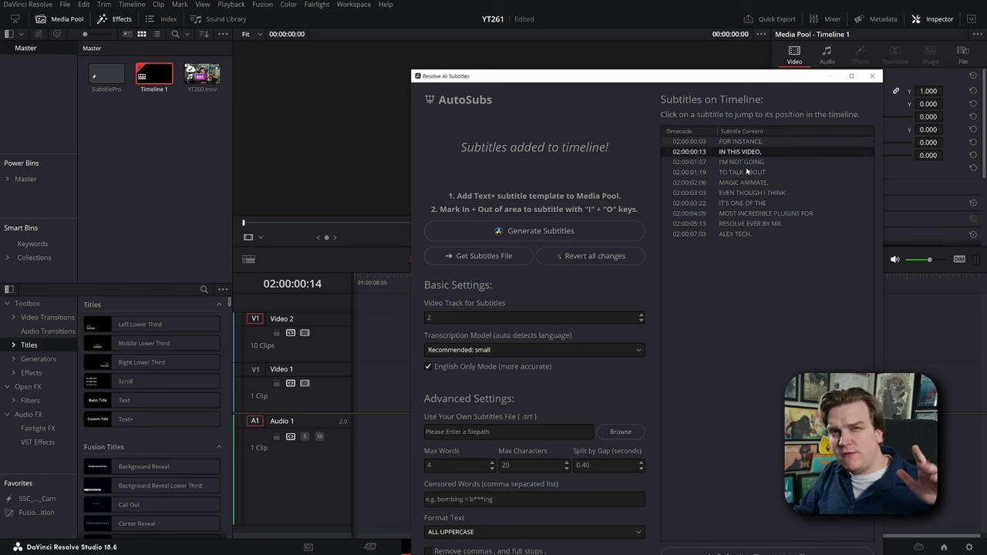
{"action": "left_click", "coordinate": [739, 214]}
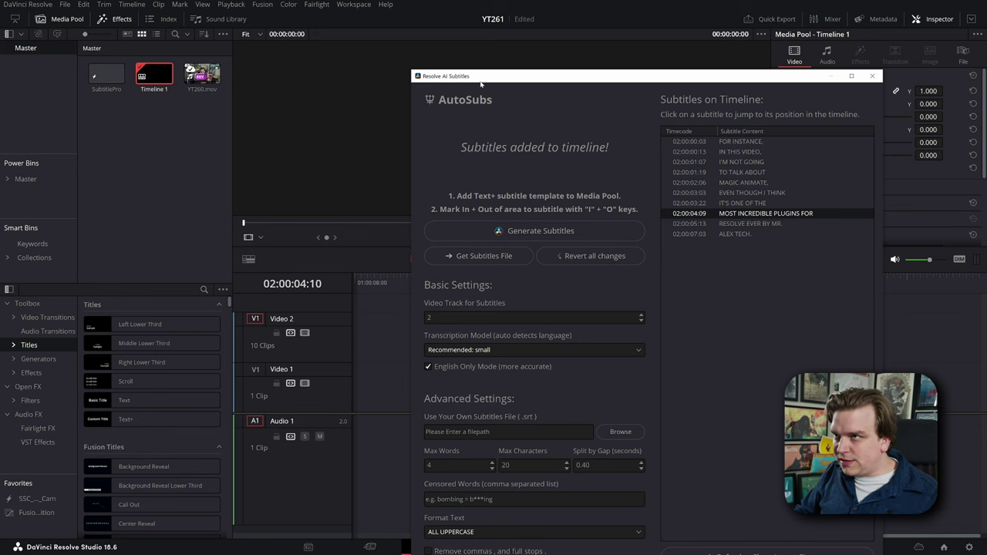
{"action": "left_click_drag", "start_coordinate": [479, 80], "coordinate": [447, 69]}
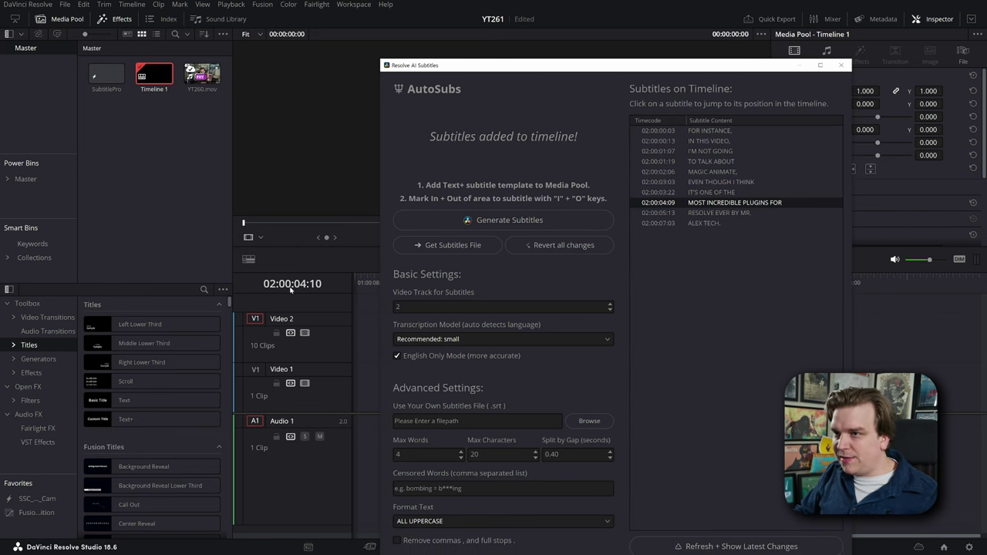
Set Timeline 1's starting timecode to 02:00:00:00 instead of 01:00:00:00.
{"action": "right_click", "coordinate": [155, 76]}
{"action": "mouse_move", "coordinate": [195, 83]}
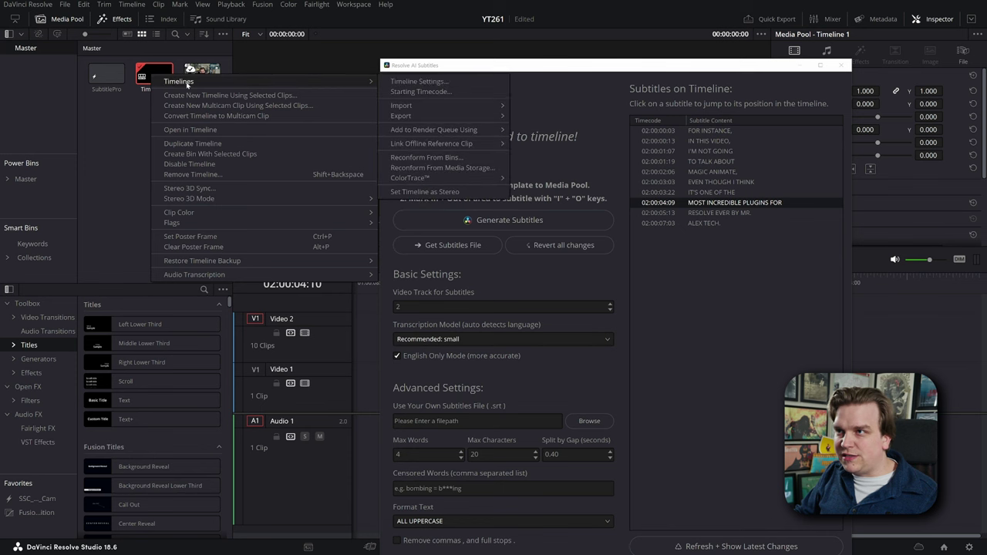
{"action": "left_click", "coordinate": [423, 91]}
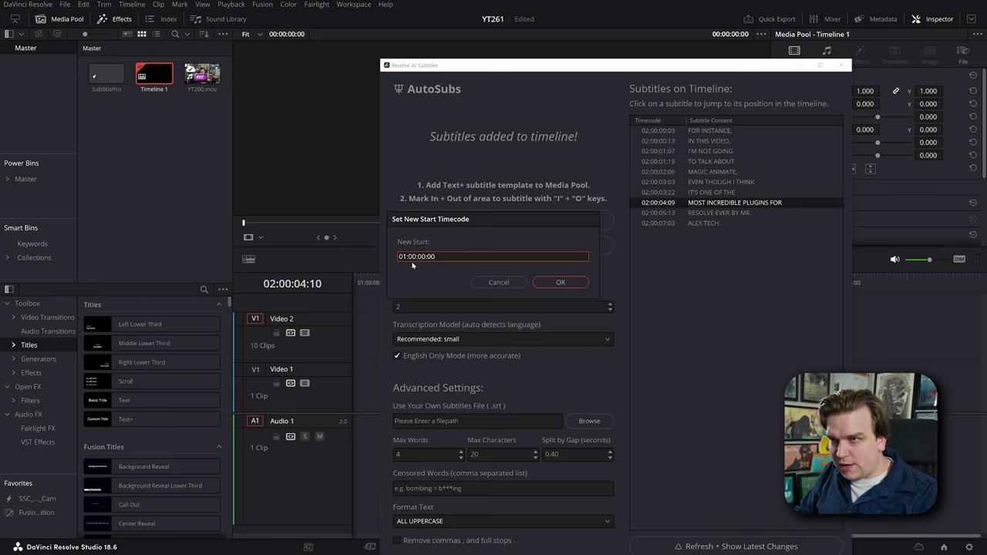
{"action": "type", "text": "2"}
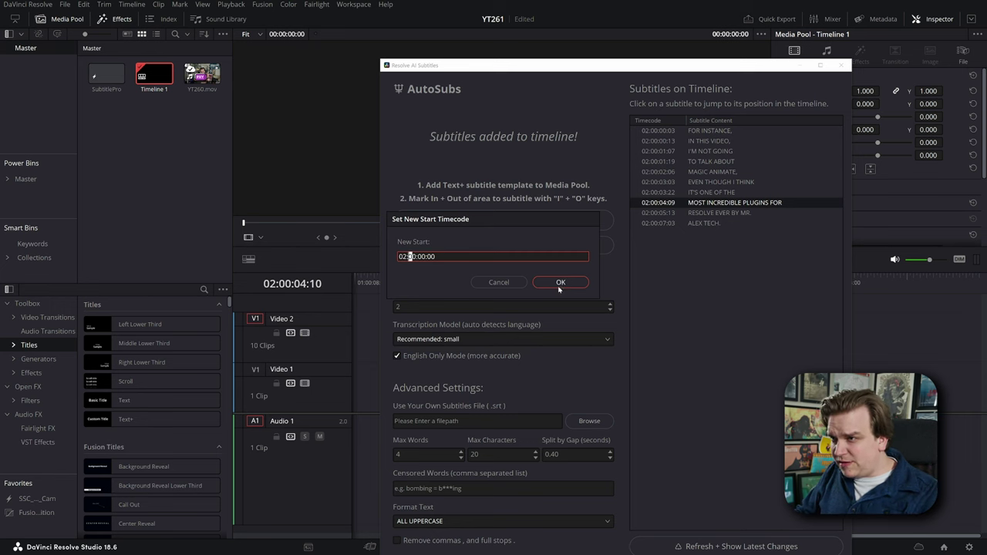
{"action": "left_click", "coordinate": [561, 283]}
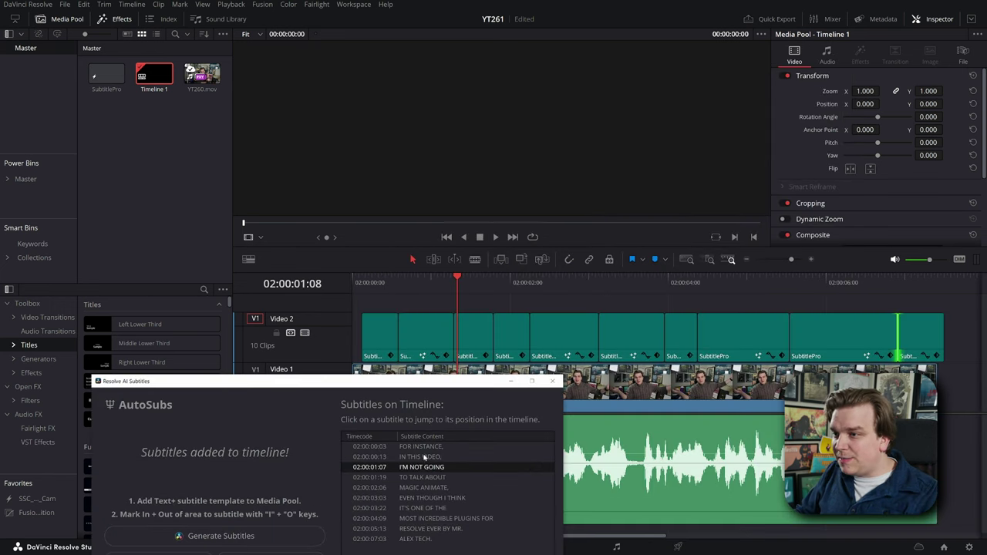
Step through the AutoSubs captions from FOR INSTANCE to MOST INCREDIBLE PLUGINS FOR.
{"action": "left_click", "coordinate": [420, 446]}
{"action": "left_click", "coordinate": [417, 468]}
{"action": "left_click", "coordinate": [416, 478]}
{"action": "left_click", "coordinate": [411, 498]}
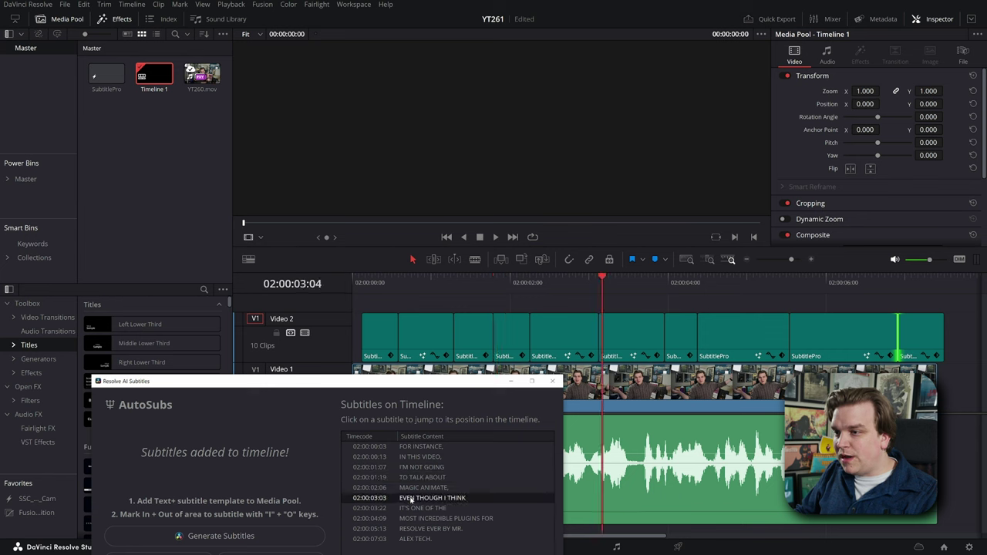
{"action": "left_click", "coordinate": [412, 509]}
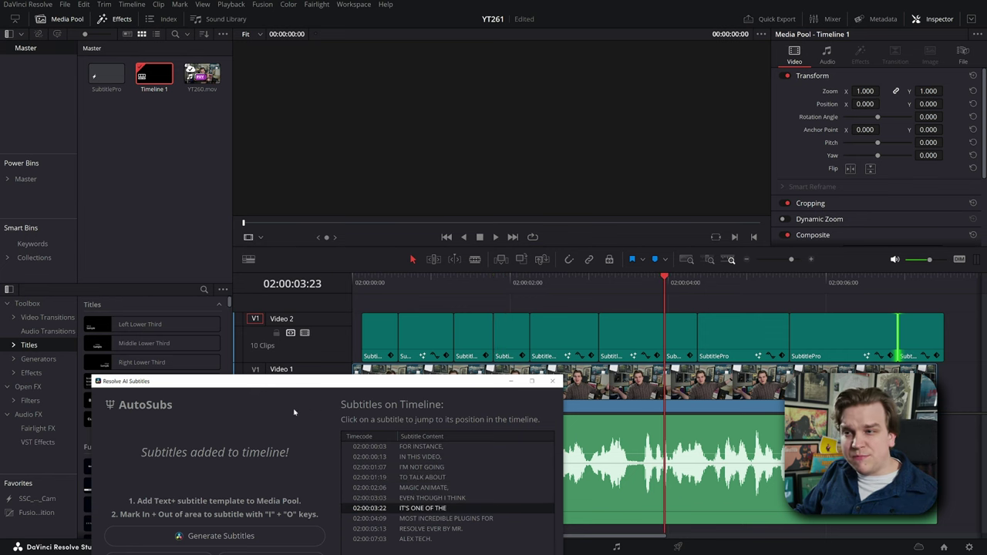
{"action": "left_click", "coordinate": [426, 519]}
{"action": "left_click_drag", "start_coordinate": [297, 385], "coordinate": [266, 321]}
Refresh the AutoSubs caption list and jump to the final MR. ALEX TECH. caption.
{"action": "left_click", "coordinate": [407, 413]}
{"action": "left_click", "coordinate": [403, 445]}
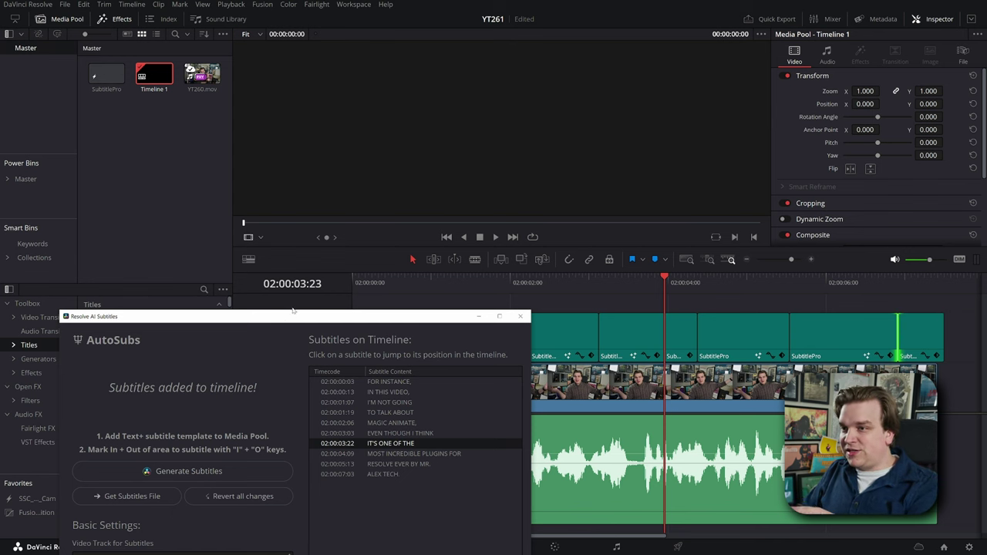
{"action": "left_click_drag", "start_coordinate": [309, 317], "coordinate": [297, 27]}
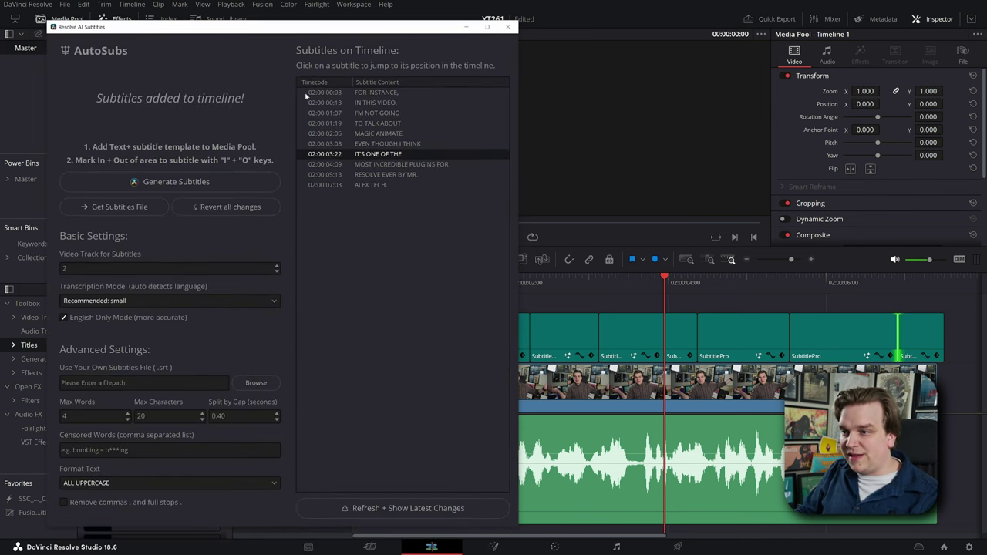
{"action": "left_click", "coordinate": [436, 509]}
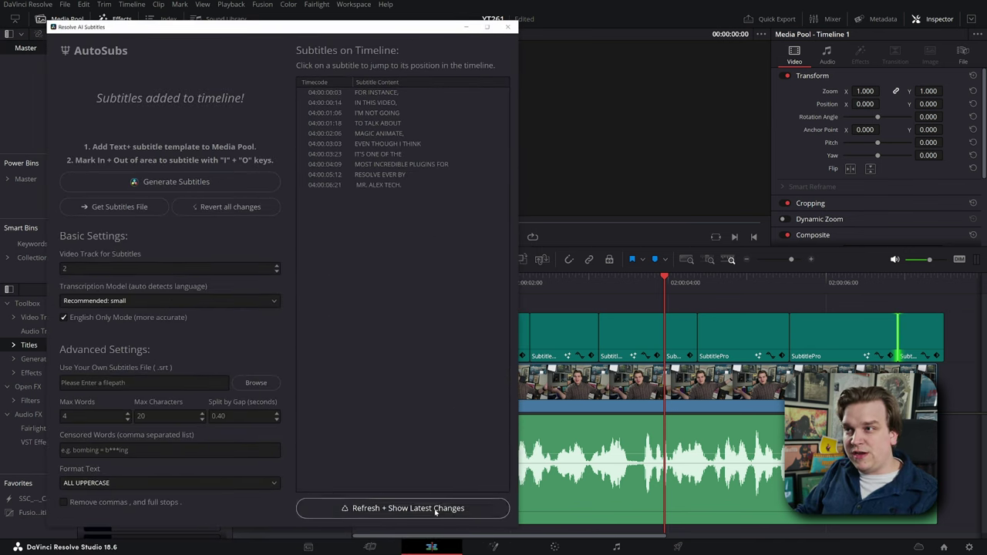
{"action": "left_click", "coordinate": [369, 186]}
{"action": "left_click_drag", "start_coordinate": [276, 26], "coordinate": [636, 160]}
Jump back through the captions from RESOLVE EVER BY to TO TALK ABOUT.
{"action": "left_click", "coordinate": [721, 302]}
{"action": "left_click", "coordinate": [723, 291]}
{"action": "left_click", "coordinate": [727, 261]}
{"action": "left_click", "coordinate": [732, 230]}
{"action": "left_click", "coordinate": [730, 220]}
{"action": "left_click", "coordinate": [727, 240]}
{"action": "left_click", "coordinate": [726, 251]}
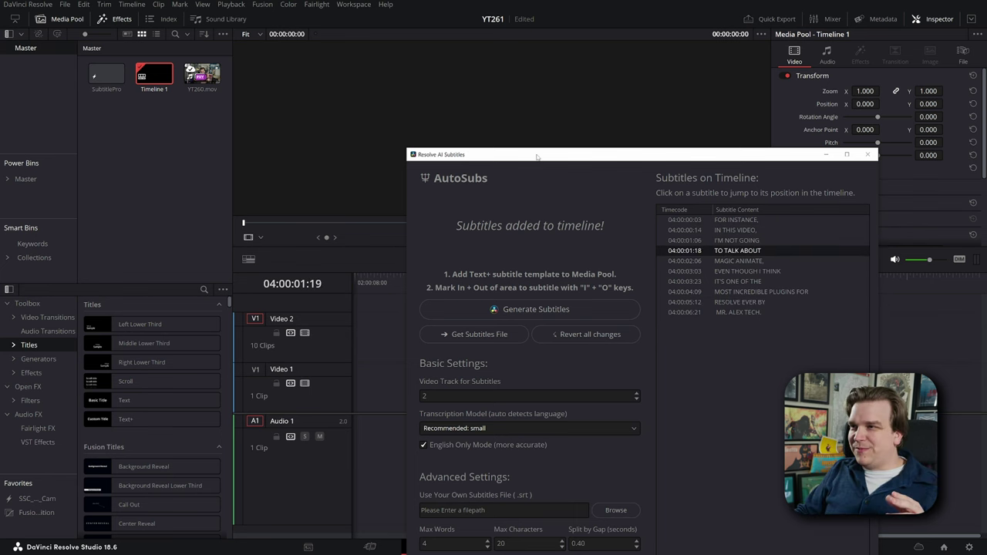
{"action": "left_click_drag", "start_coordinate": [563, 154], "coordinate": [333, 94]}
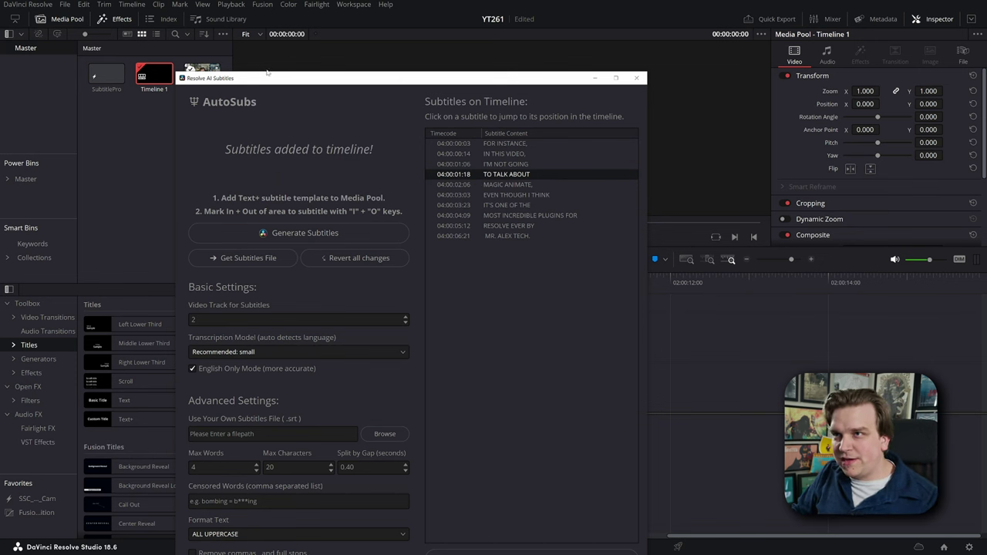
{"action": "left_click_drag", "start_coordinate": [262, 79], "coordinate": [313, 54]}
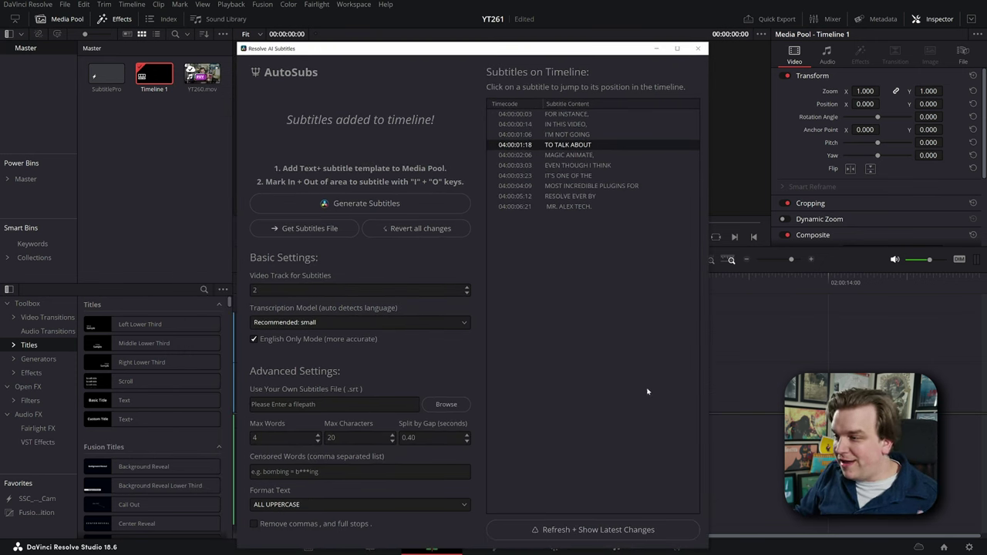
Close AutoSubs, stop playback and delete the generated caption clips from Video 2.
{"action": "left_click", "coordinate": [698, 48]}
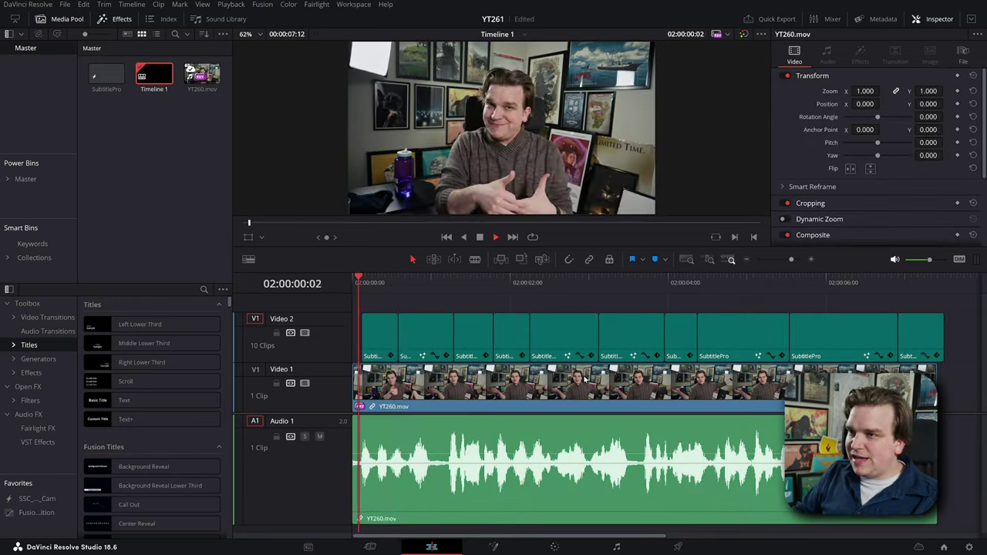
{"action": "key", "text": "space"}
{"action": "left_click", "coordinate": [447, 322]}
{"action": "left_click_drag", "start_coordinate": [960, 338], "coordinate": [397, 340]}
{"action": "key", "text": "Delete"}
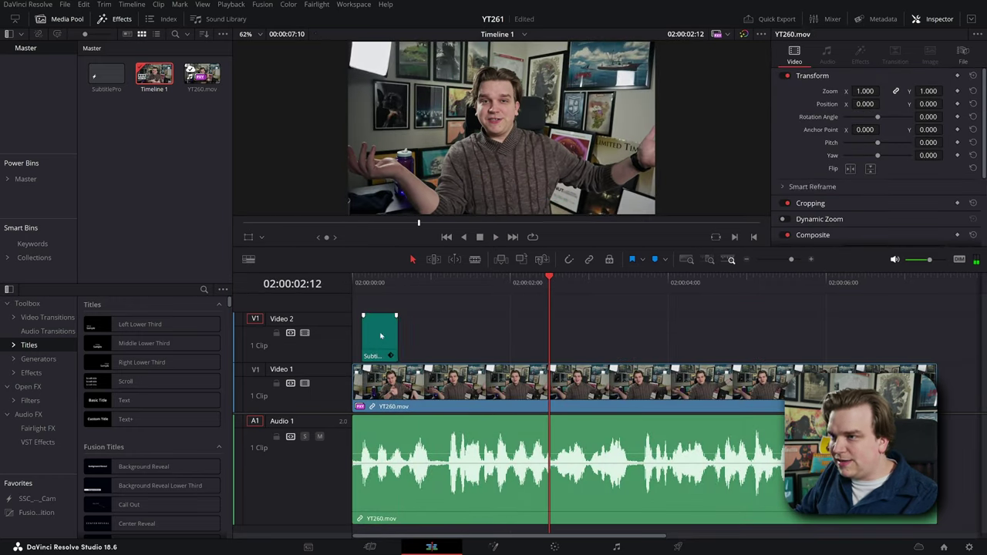
{"action": "left_click", "coordinate": [386, 335]}
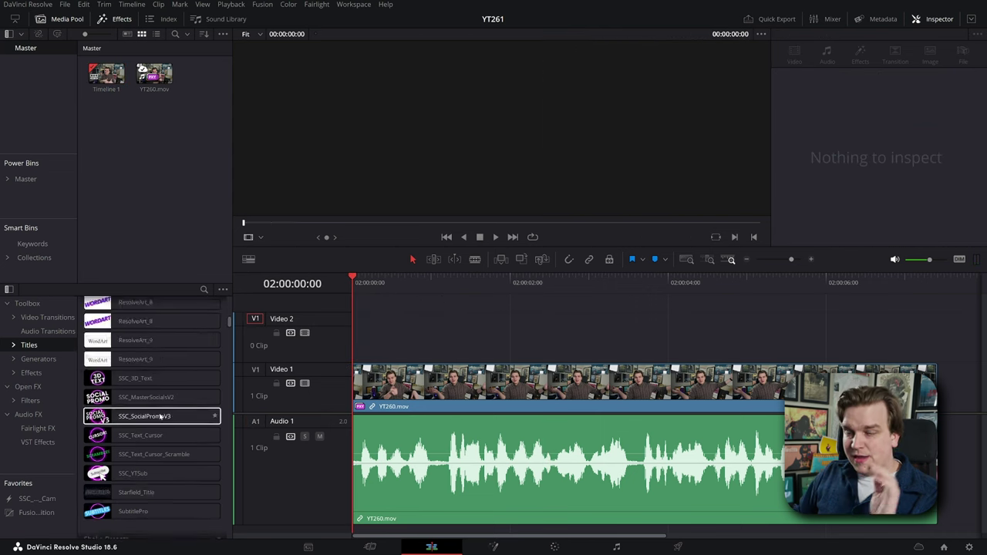
{"action": "scroll", "coordinate": [160, 433], "scroll_direction": "down", "scroll_amount": 3}
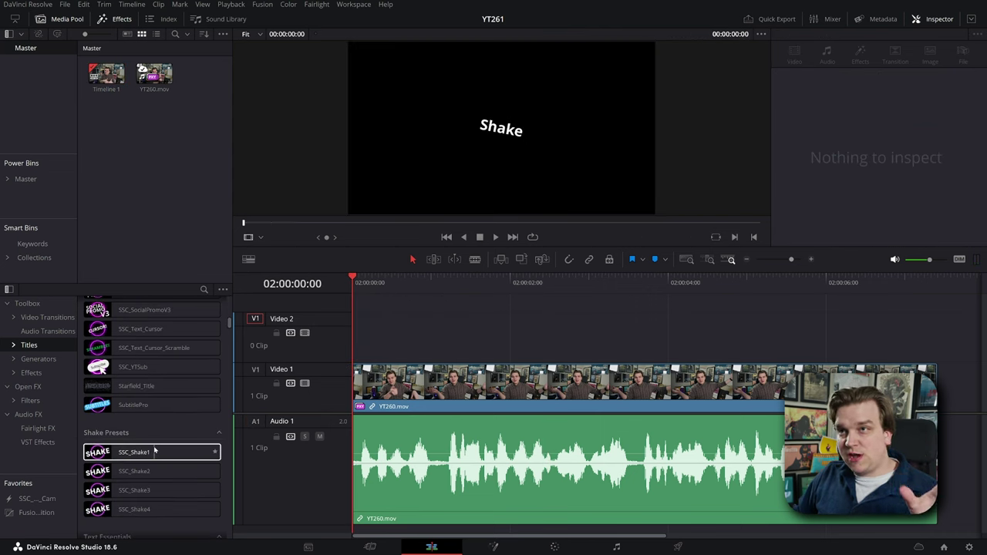
Place SubtitlePro at the start of Video 2 with an AnimLength of 4.
{"action": "left_click_drag", "start_coordinate": [128, 405], "coordinate": [354, 345]}
{"action": "left_click_drag", "start_coordinate": [742, 334], "coordinate": [560, 337]}
{"action": "left_click", "coordinate": [528, 344]}
{"action": "left_click", "coordinate": [937, 113]}
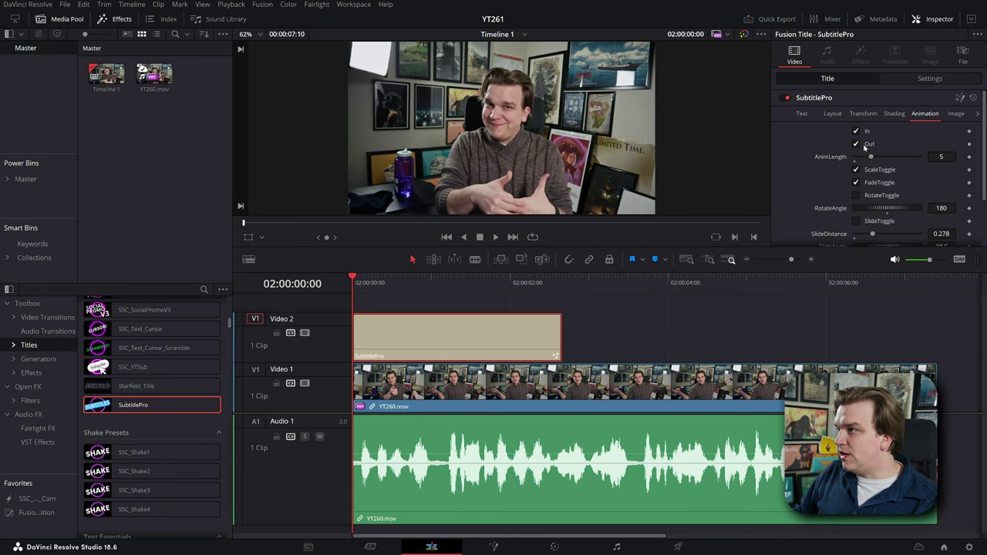
{"action": "left_click", "coordinate": [941, 157]}
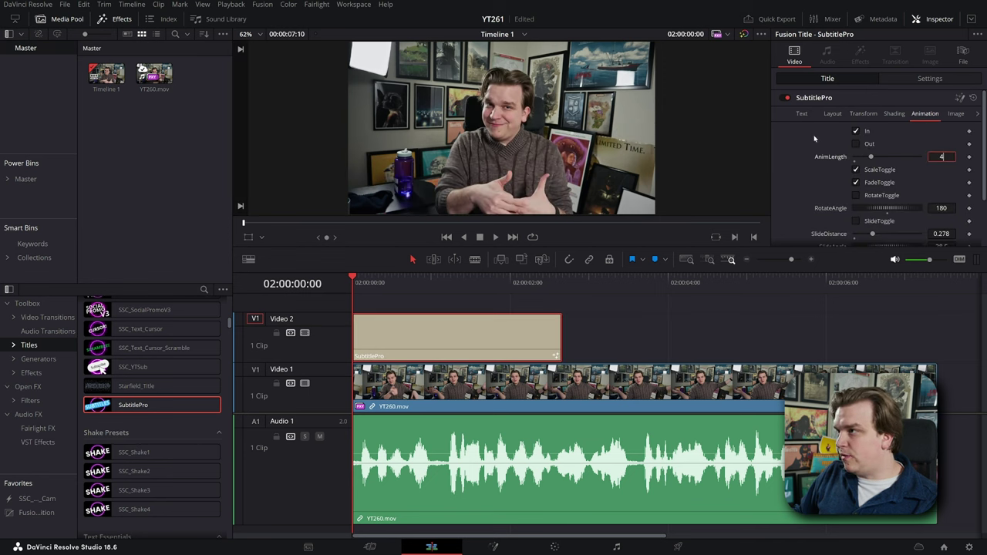
{"action": "type", "text": "4"}
{"action": "key", "text": "Return"}
Move the SubtitlePro title lower in the frame to Position Y -454.
{"action": "left_click", "coordinate": [803, 113]}
{"action": "left_click", "coordinate": [930, 78]}
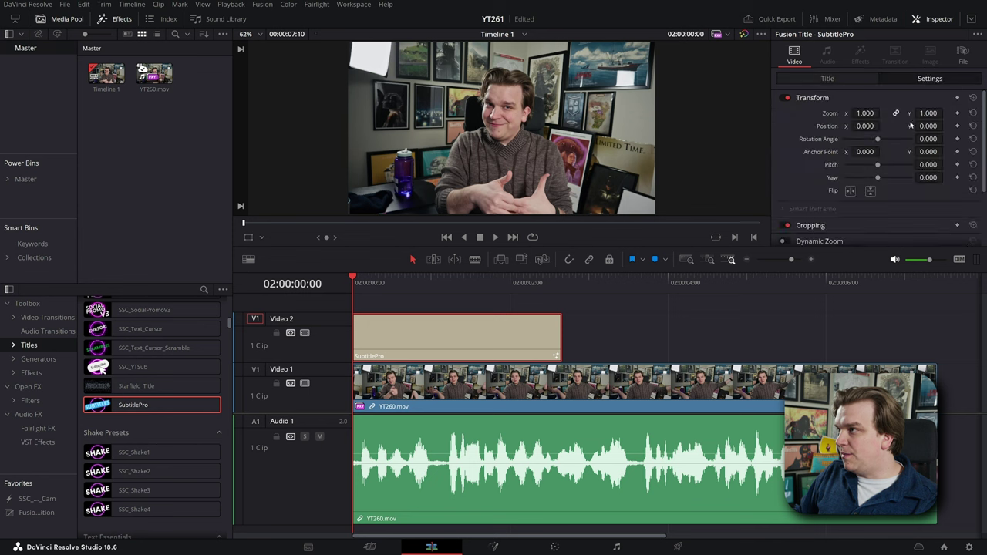
{"action": "left_click_drag", "start_coordinate": [924, 128], "coordinate": [856, 126]}
{"action": "left_click", "coordinate": [957, 126]}
{"action": "left_click", "coordinate": [444, 279]}
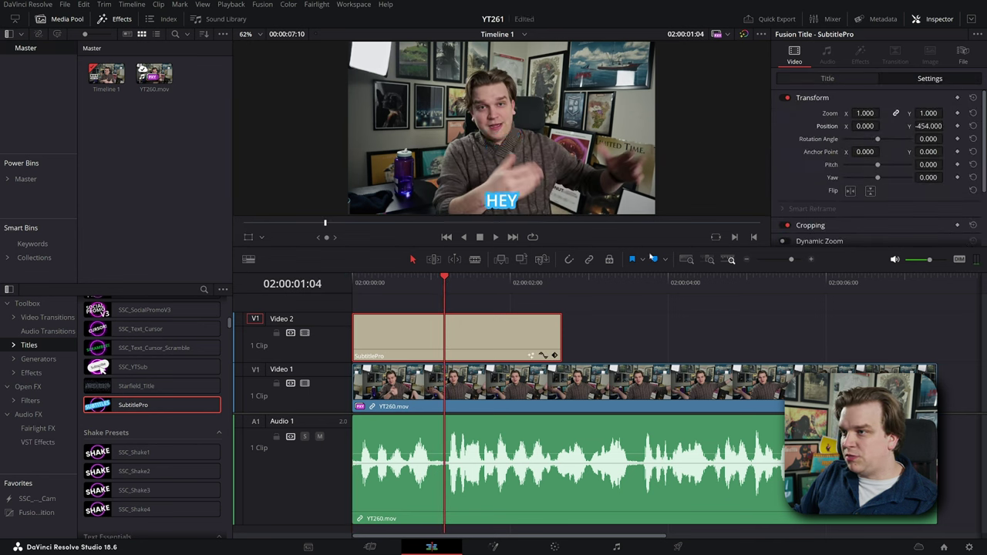
Add the styled SubtitlePro title to the Media Pool and remove it from the timeline.
{"action": "left_click_drag", "start_coordinate": [439, 341], "coordinate": [137, 177]}
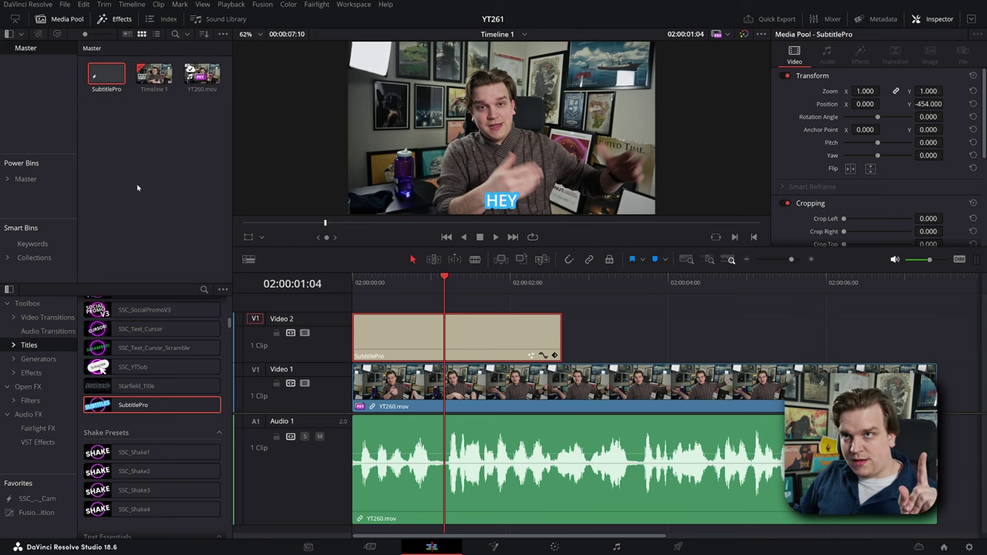
{"action": "left_click_drag", "start_coordinate": [668, 318], "coordinate": [512, 324]}
{"action": "key", "text": "Delete"}
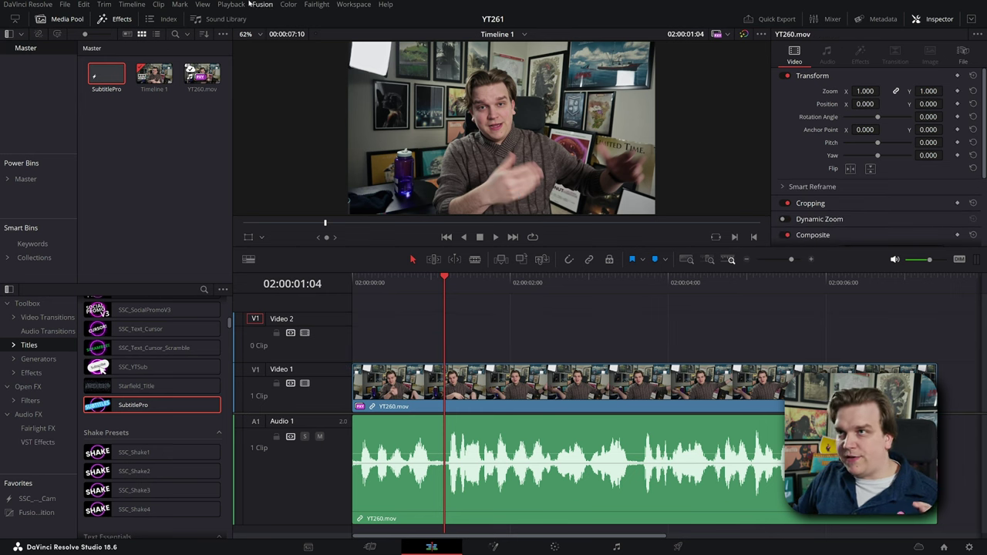
Relaunch AutoSubs from Workspace > Scripts and open the folder containing audio.srt.
{"action": "left_click", "coordinate": [354, 4]}
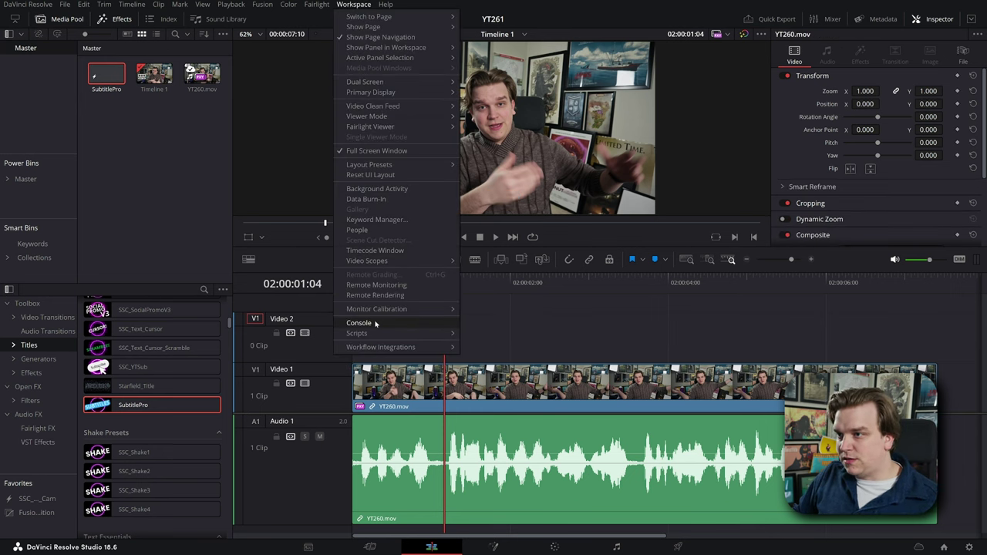
{"action": "mouse_move", "coordinate": [376, 333]}
{"action": "left_click", "coordinate": [493, 335]}
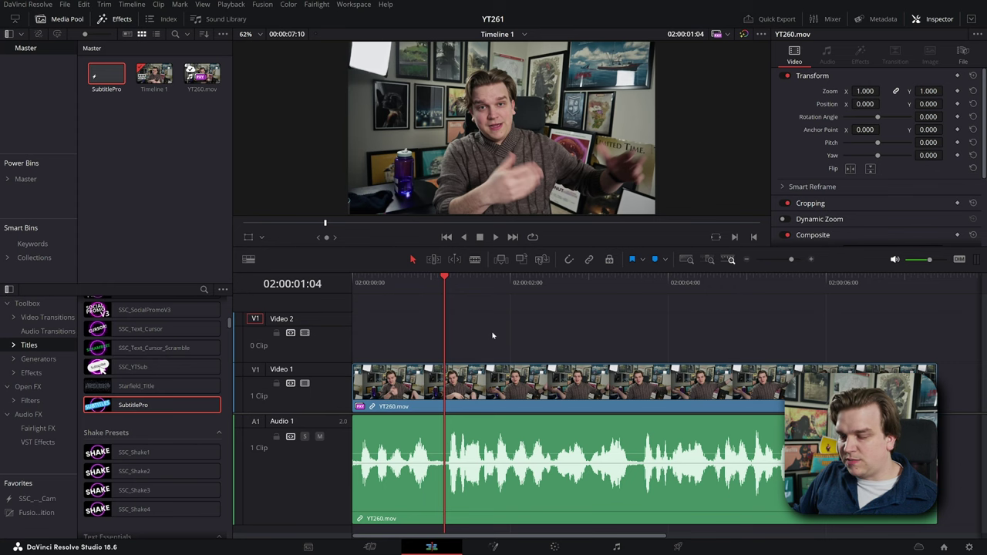
{"action": "left_click", "coordinate": [112, 224]}
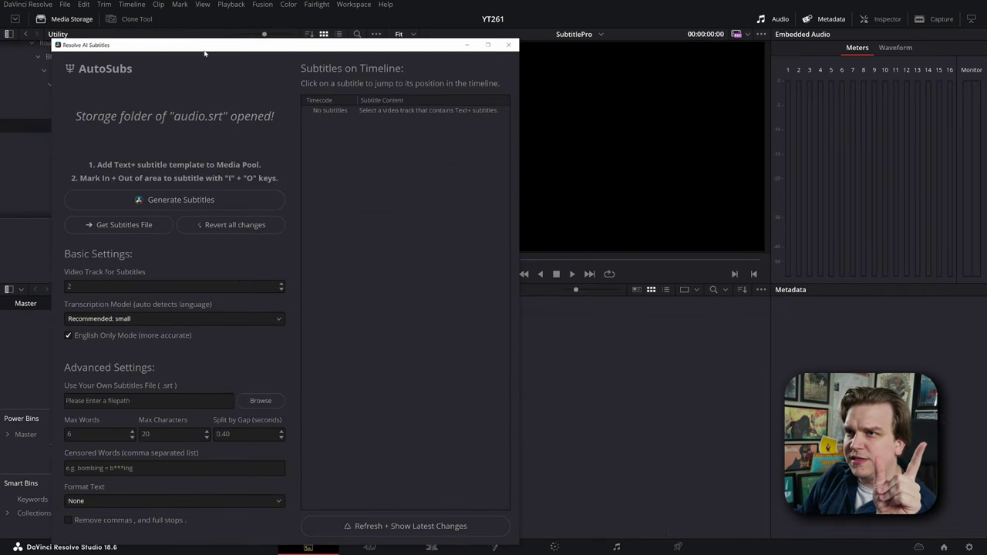
Copy the Explorer folder path and paste it into Use Your Own Subtitles File.
{"action": "left_click_drag", "start_coordinate": [185, 44], "coordinate": [543, 41]}
{"action": "left_click", "coordinate": [628, 399]}
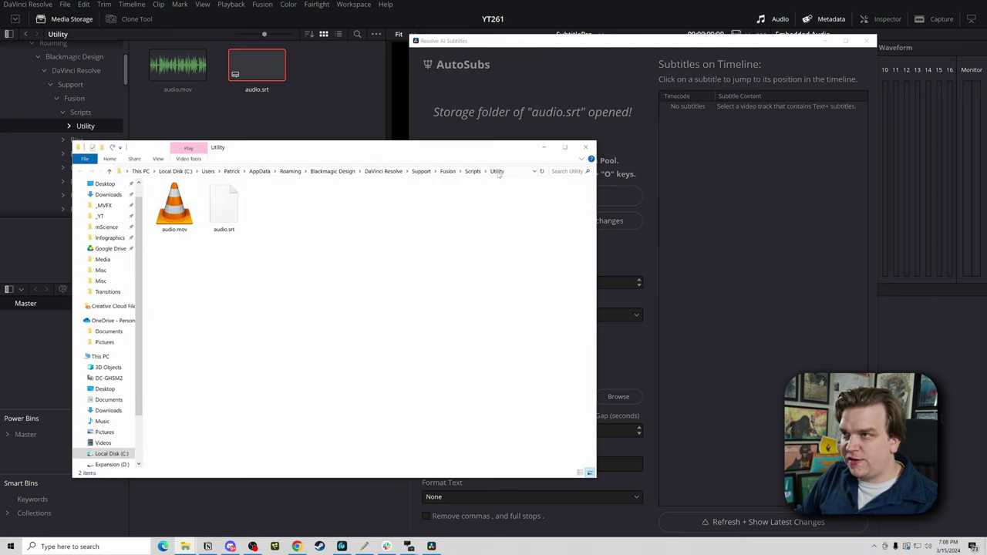
{"action": "right_click", "coordinate": [498, 173]}
{"action": "left_click", "coordinate": [531, 186]}
{"action": "left_click", "coordinate": [548, 315]}
{"action": "left_click", "coordinate": [501, 399]}
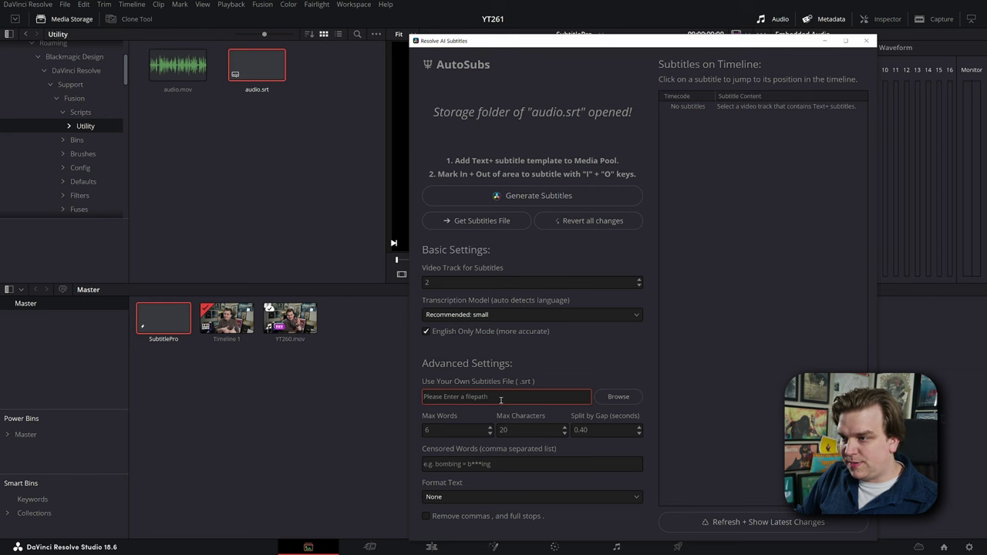
{"action": "key", "text": "ctrl+v"}
Select audio.srt and generate the SubtitlePro captions on Video 2.
{"action": "left_click", "coordinate": [625, 396]}
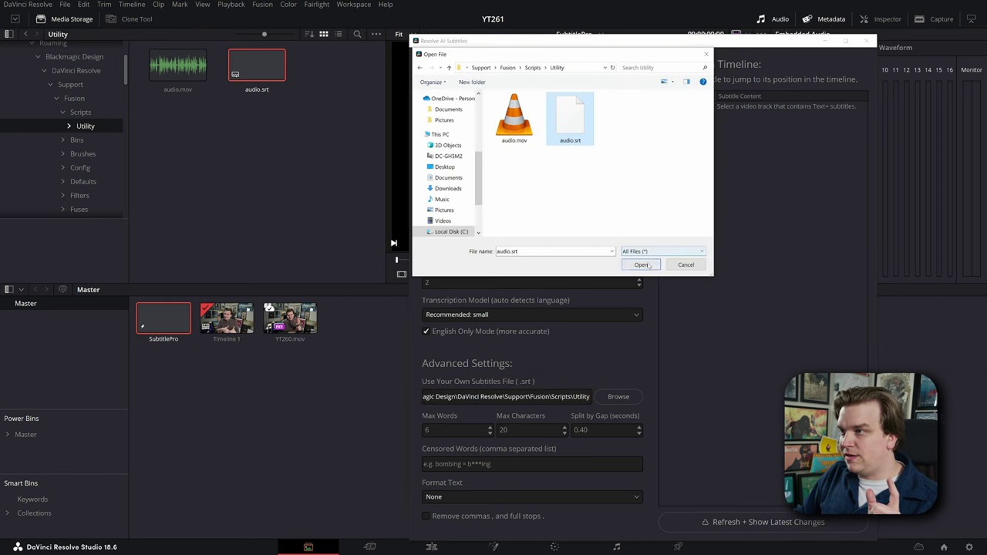
{"action": "key", "text": "Return"}
{"action": "left_click", "coordinate": [482, 221]}
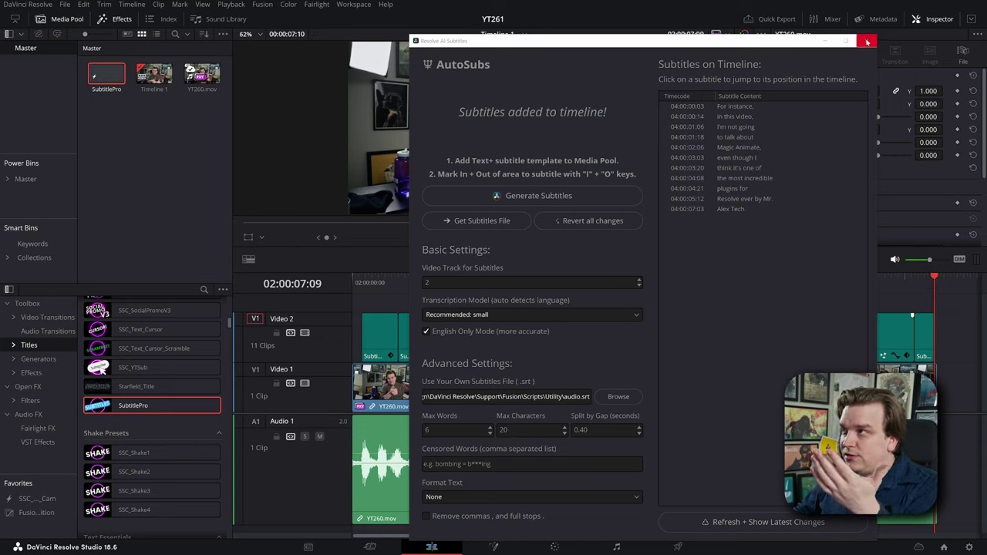
Close AutoSubs, play the timeline from the start, and scrub back to the Magic Animate caption.
{"action": "left_click", "coordinate": [867, 42]}
{"action": "key", "text": "Home"}
{"action": "key", "text": "space"}
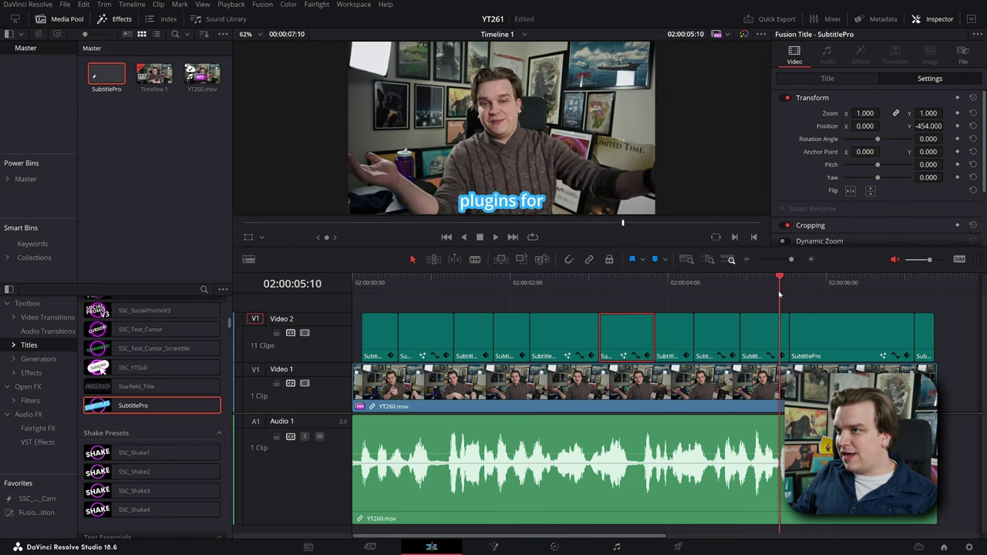
{"action": "left_click", "coordinate": [651, 303]}
{"action": "left_click_drag", "start_coordinate": [651, 303], "coordinate": [544, 330]}
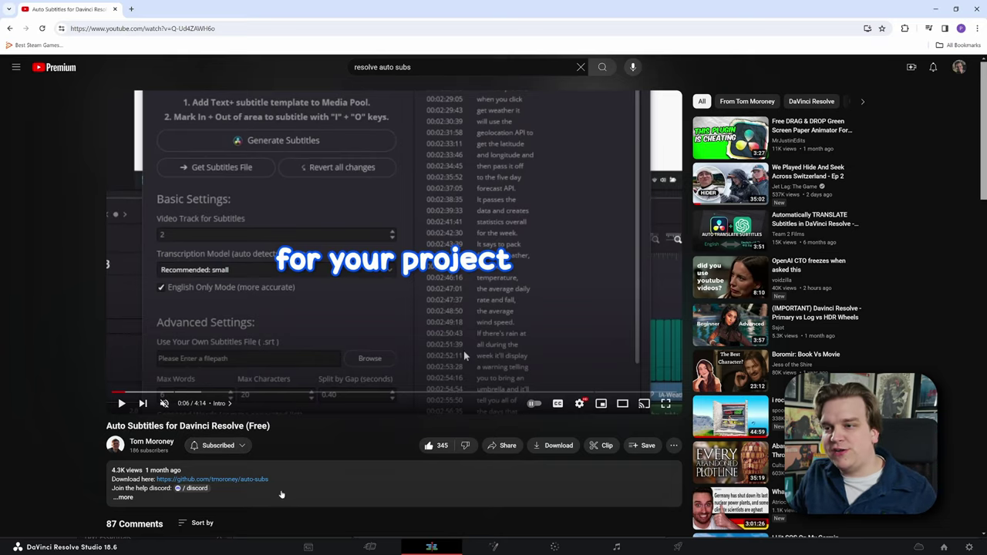
Open the github.com download link for AutoSubs from the video description.
{"action": "left_click", "coordinate": [228, 479]}
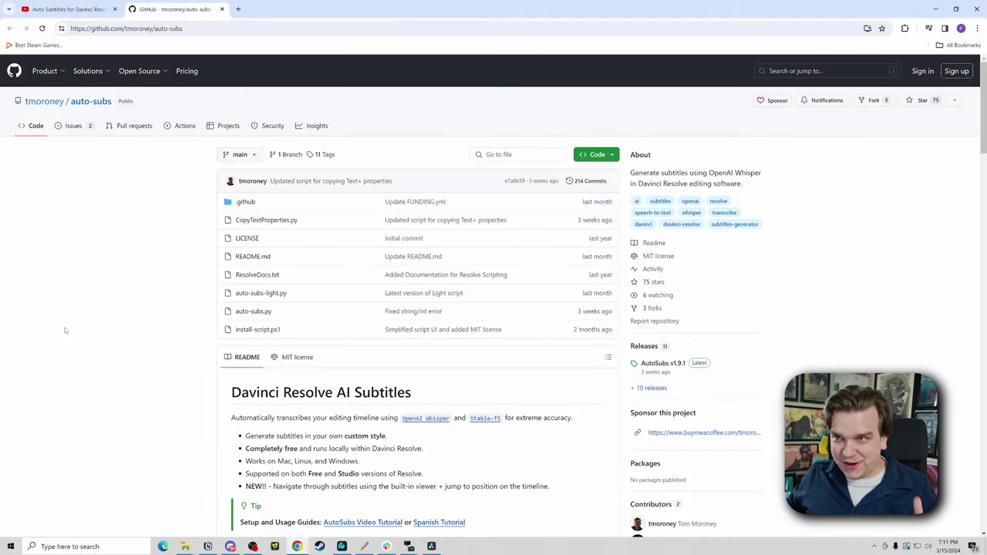
Scroll the README and jump to the Automatic Setup section via the Table of Contents.
{"action": "scroll", "coordinate": [137, 373], "scroll_direction": "down", "scroll_amount": 4}
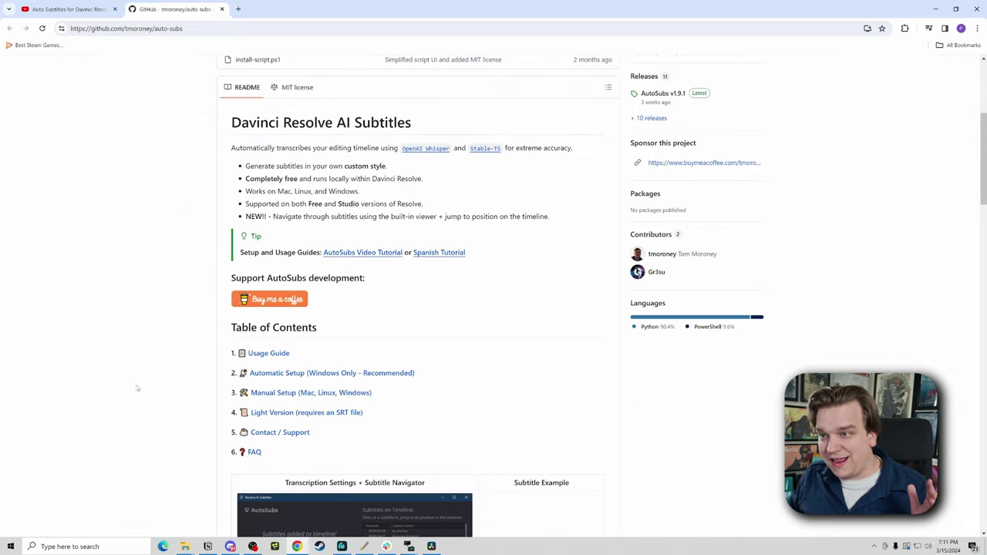
{"action": "scroll", "coordinate": [143, 323], "scroll_direction": "down", "scroll_amount": 1}
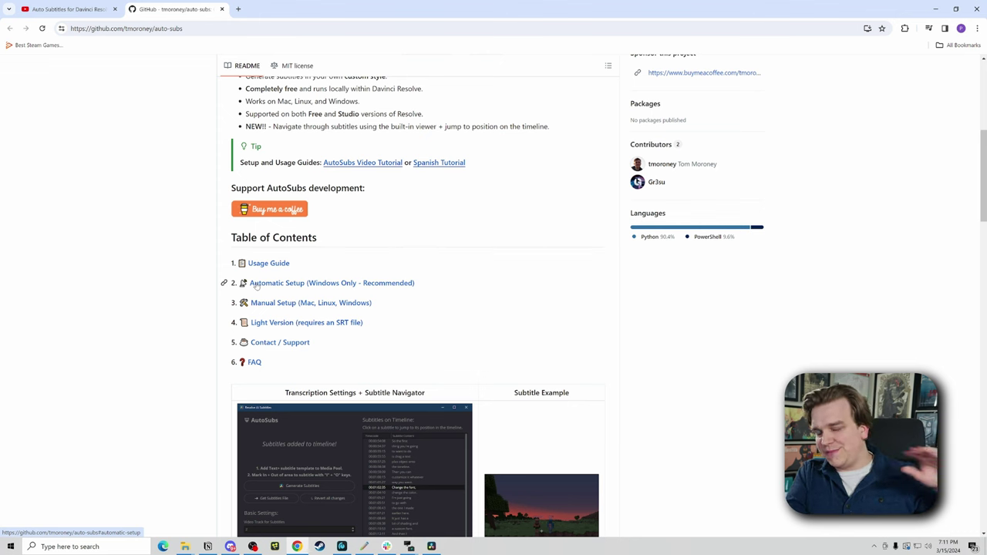
{"action": "left_click", "coordinate": [257, 286]}
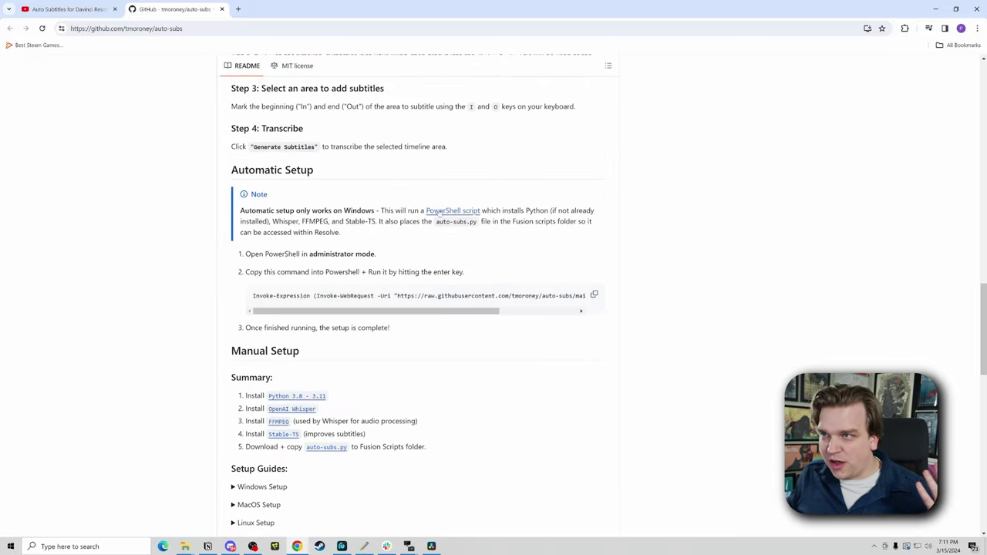
Launch Windows PowerShell from the Start search, then close it.
{"action": "key", "text": "super"}
{"action": "type", "text": "powershell"}
{"action": "key", "text": "Return"}
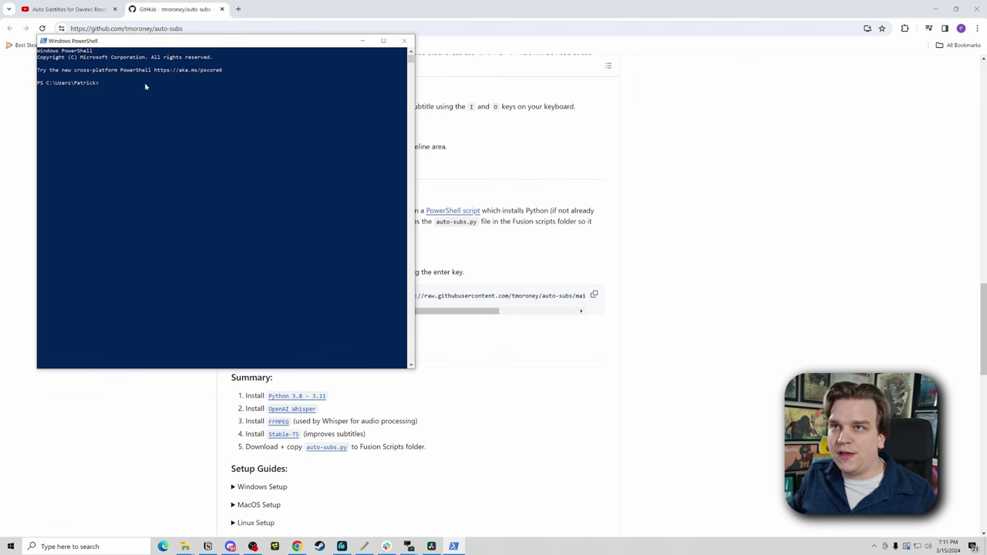
{"action": "left_click", "coordinate": [405, 41]}
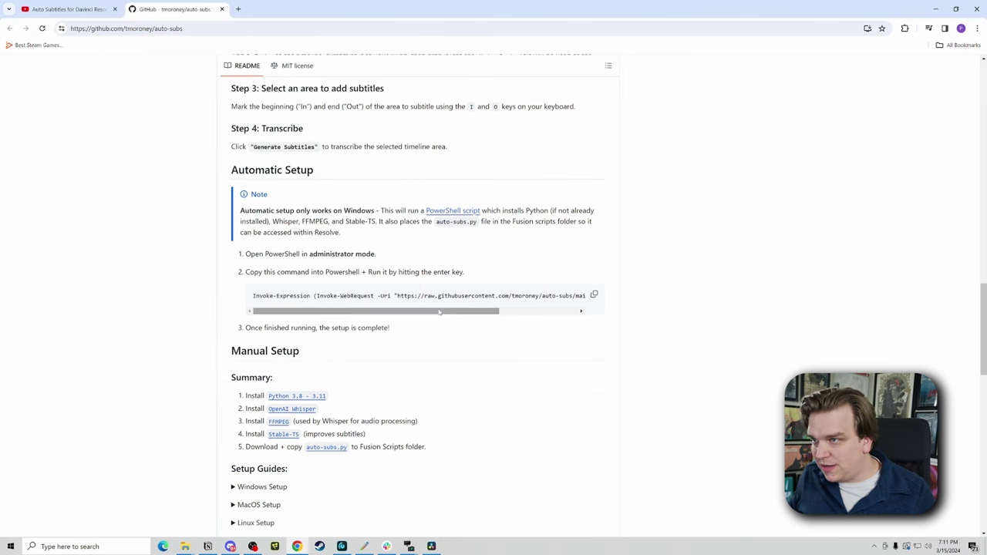
{"action": "left_click_drag", "start_coordinate": [440, 312], "coordinate": [555, 337]}
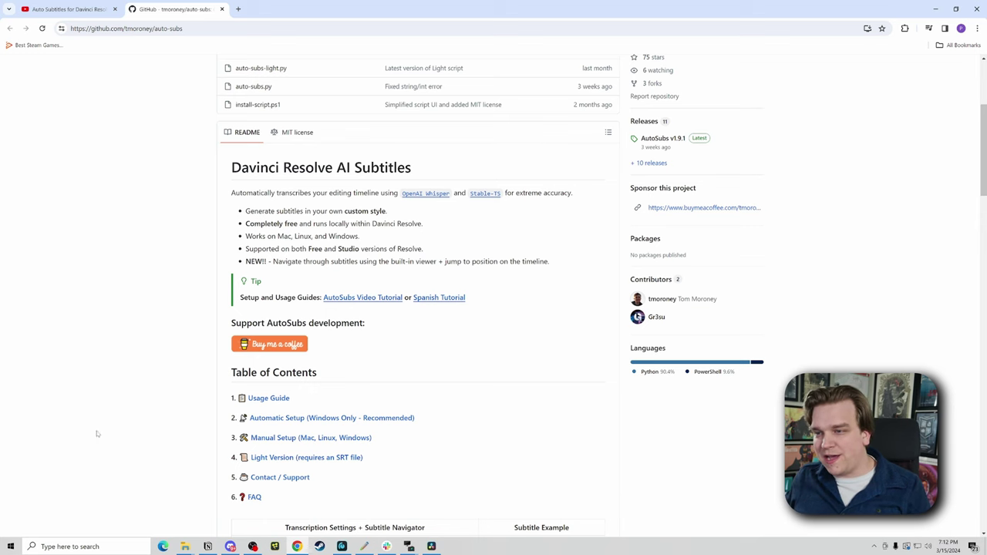
{"action": "scroll", "coordinate": [706, 427], "scroll_direction": "up", "scroll_amount": 3}
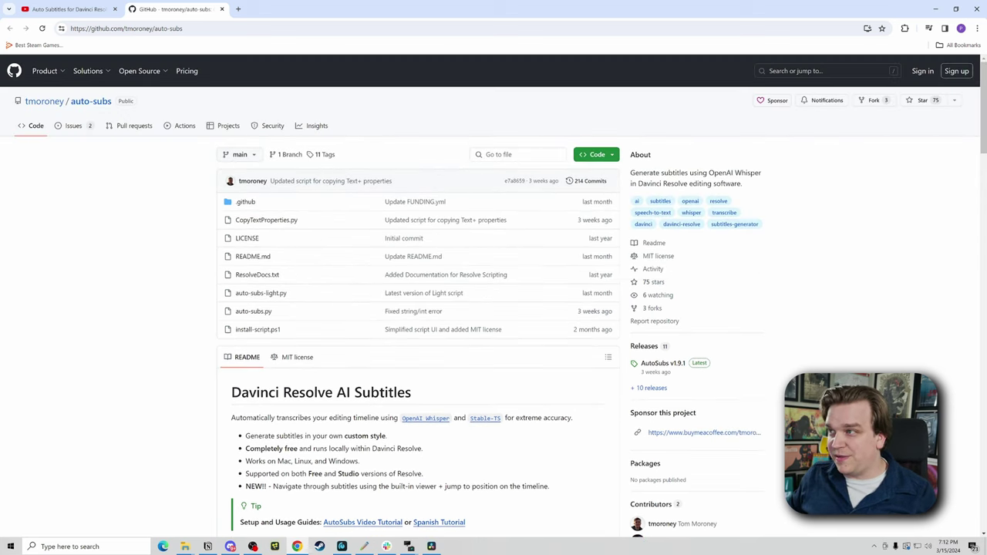